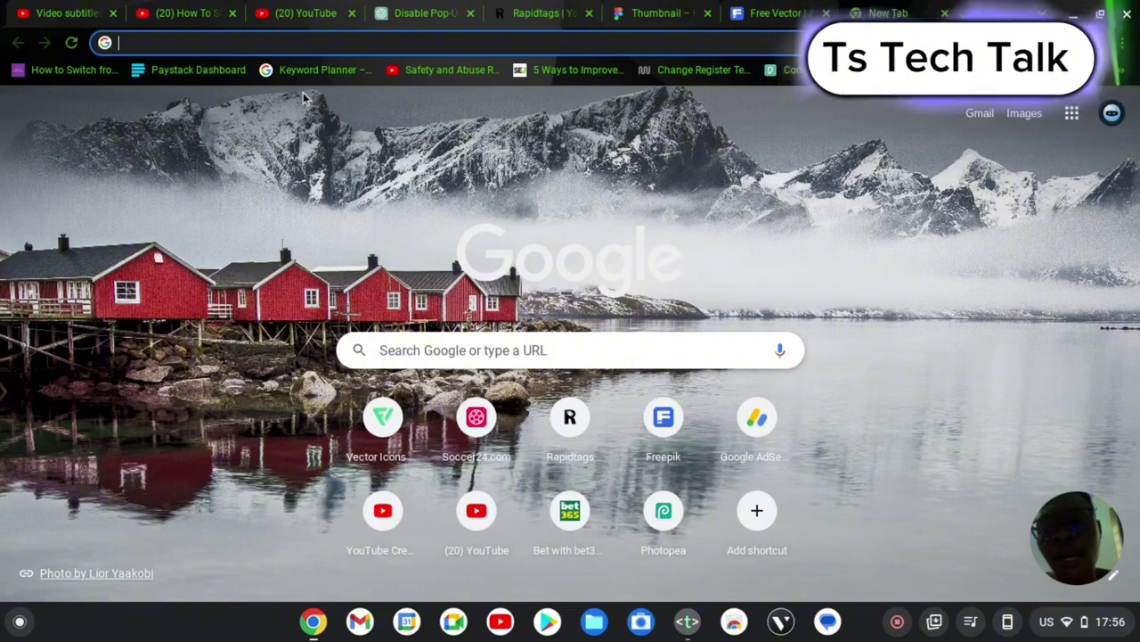
Step: Play the YouTube video "How To Stop Pop up Ads from Displaying On Mobile" with the sound muted and captions on
click(306, 14)
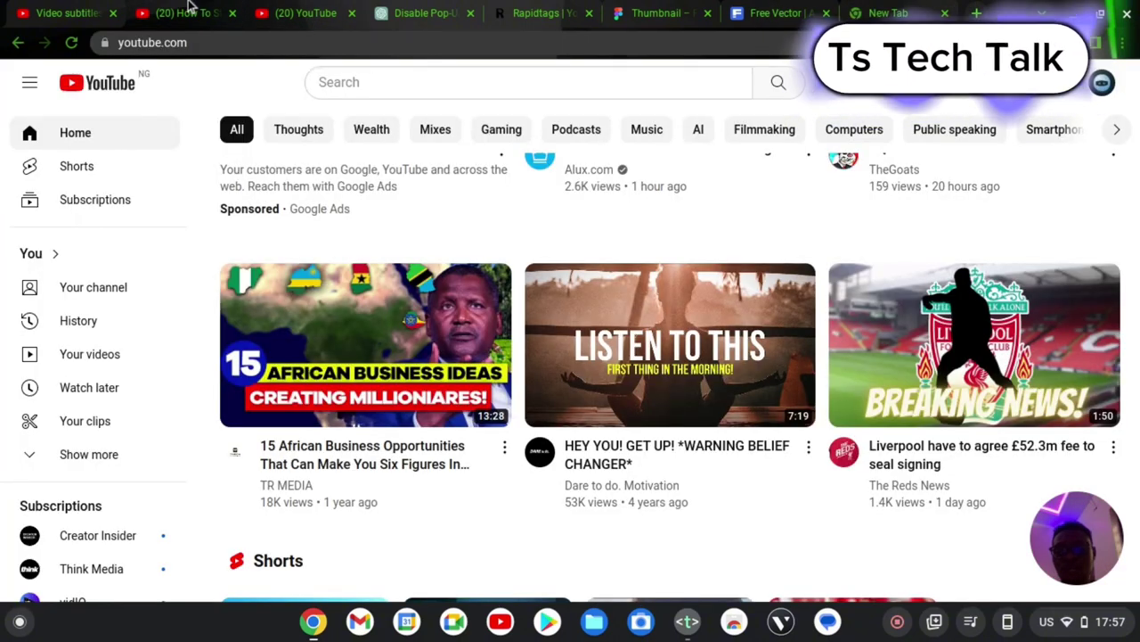
click(187, 12)
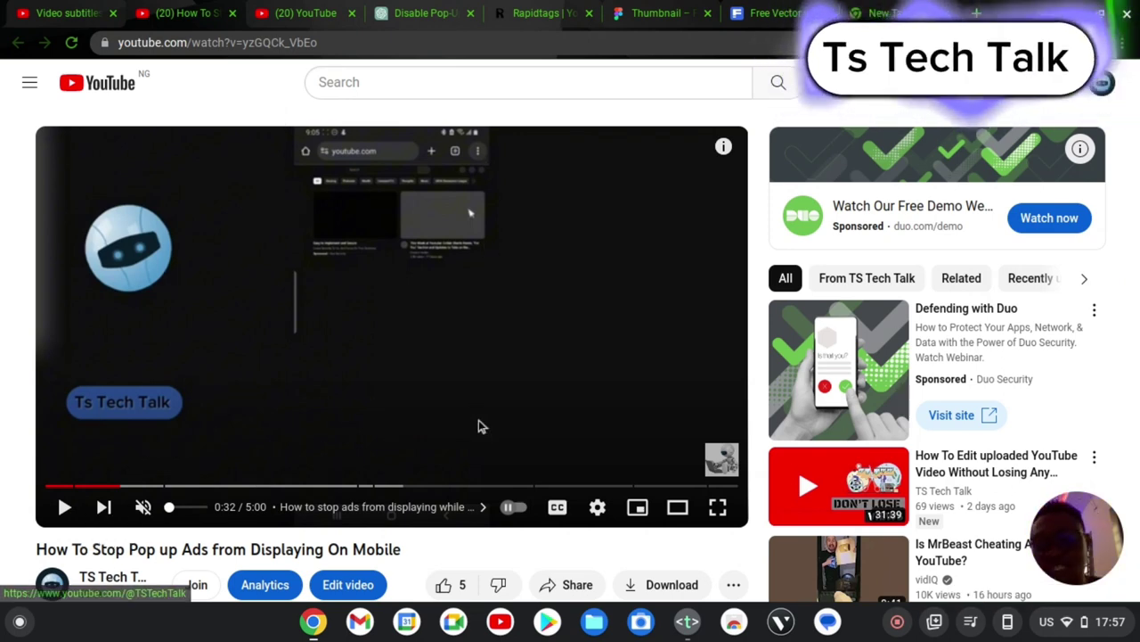
click(64, 506)
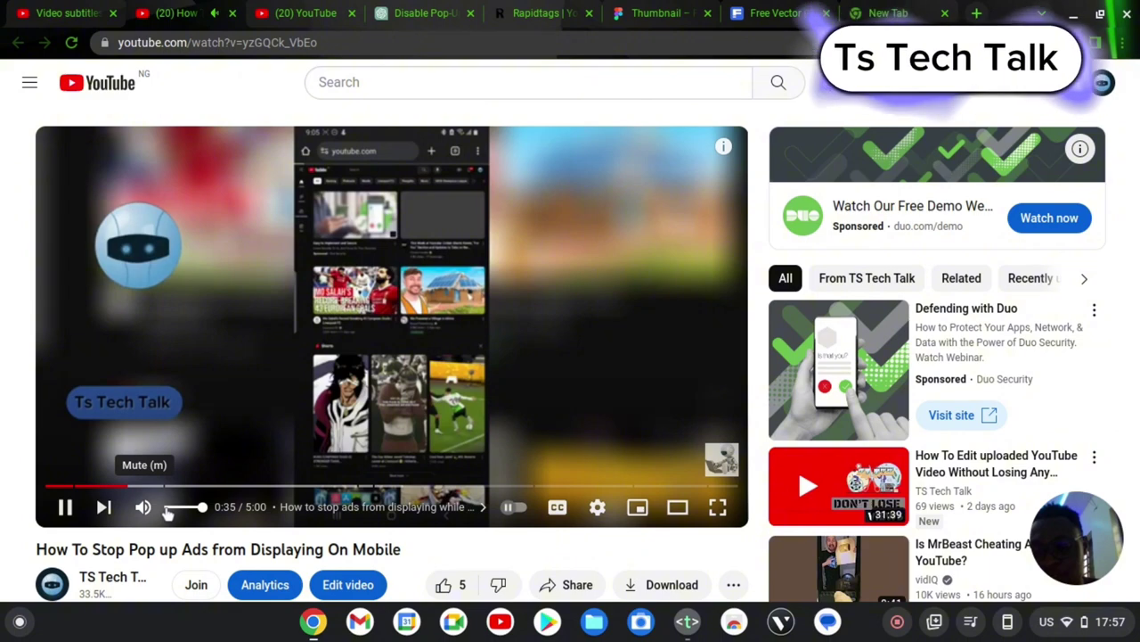
click(176, 507)
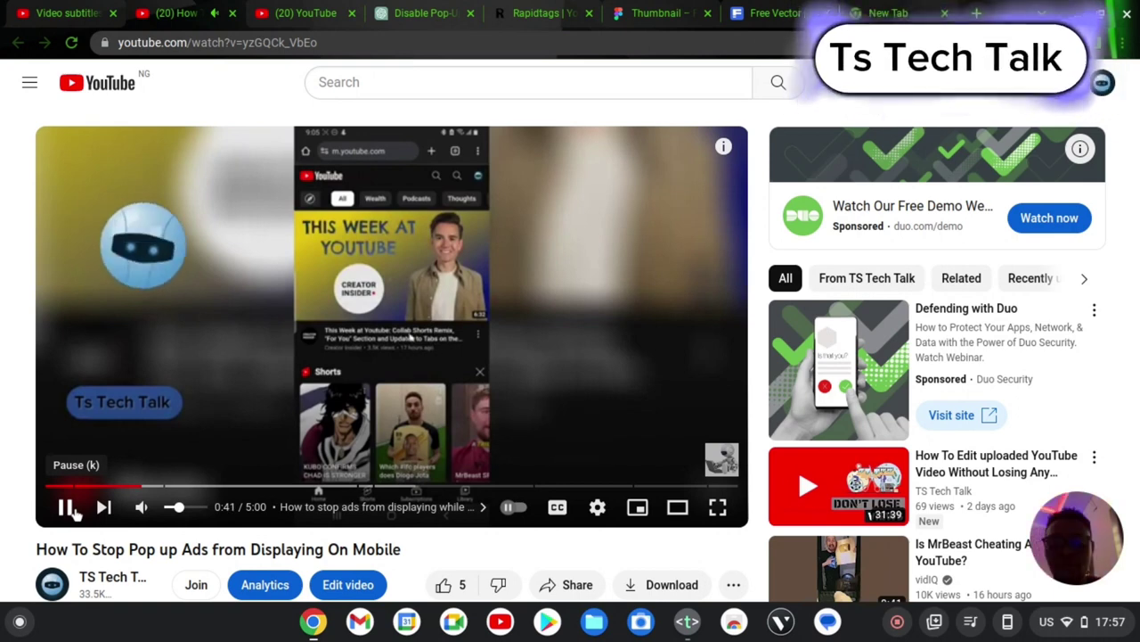
click(170, 508)
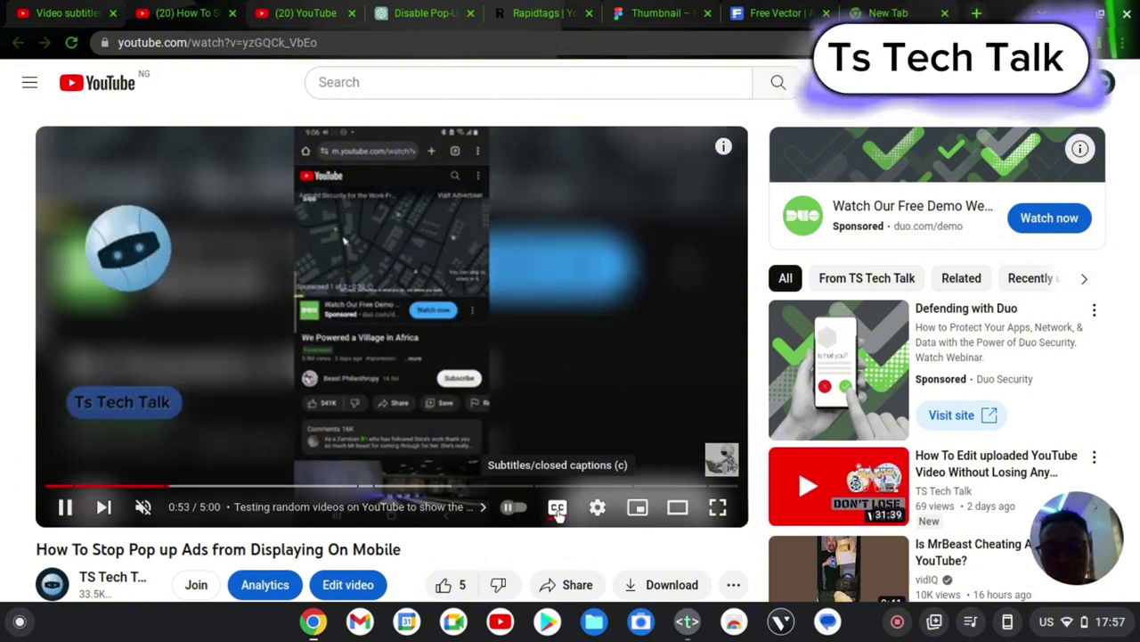
click(557, 510)
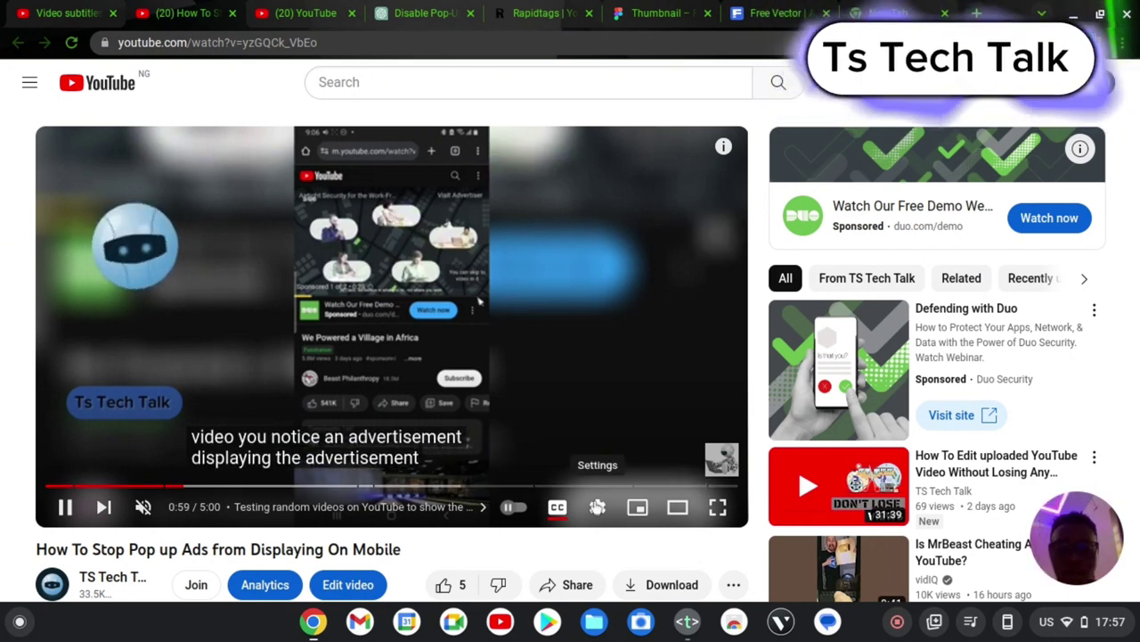
Step: Examine the player's subtitle tracks and the caption display options, such as font, colour and opacity
click(597, 507)
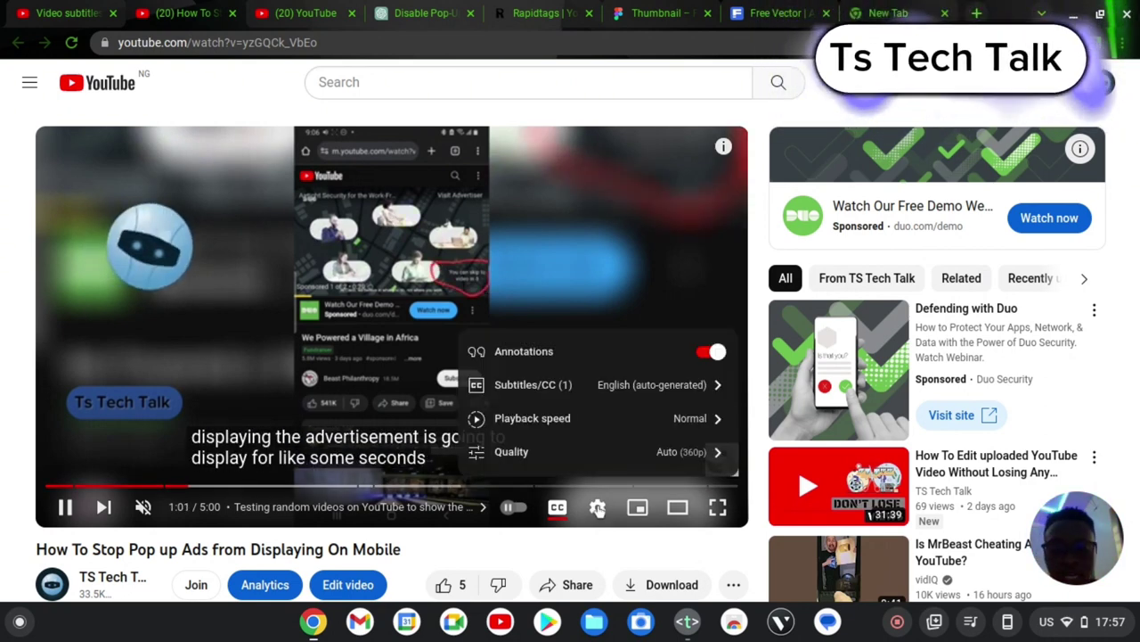
click(656, 396)
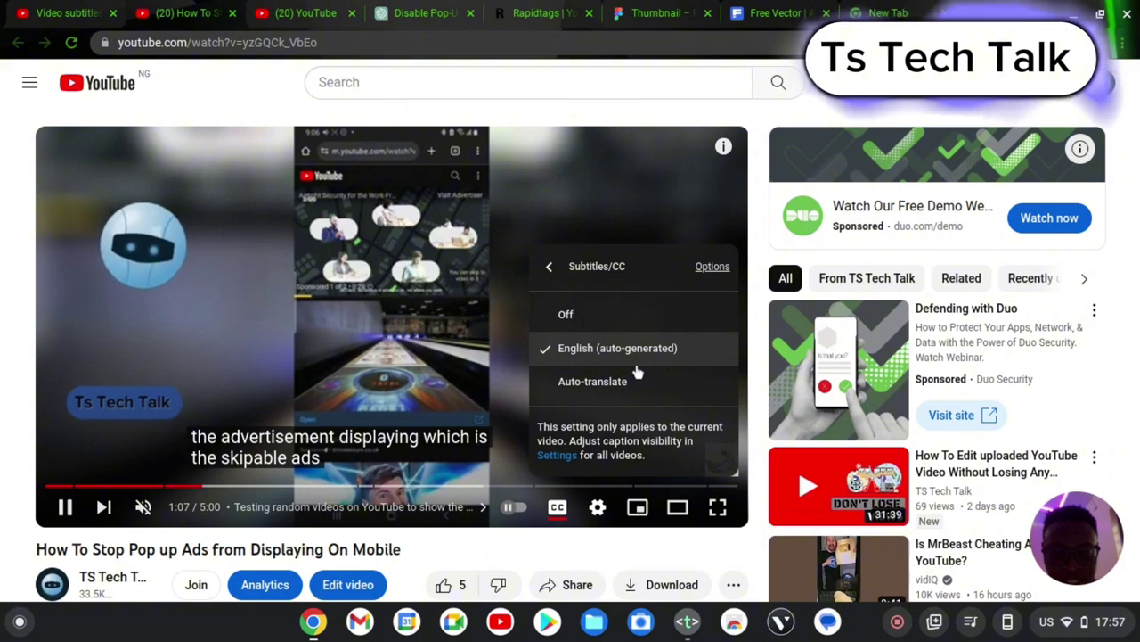
scroll(637, 374, down, 1)
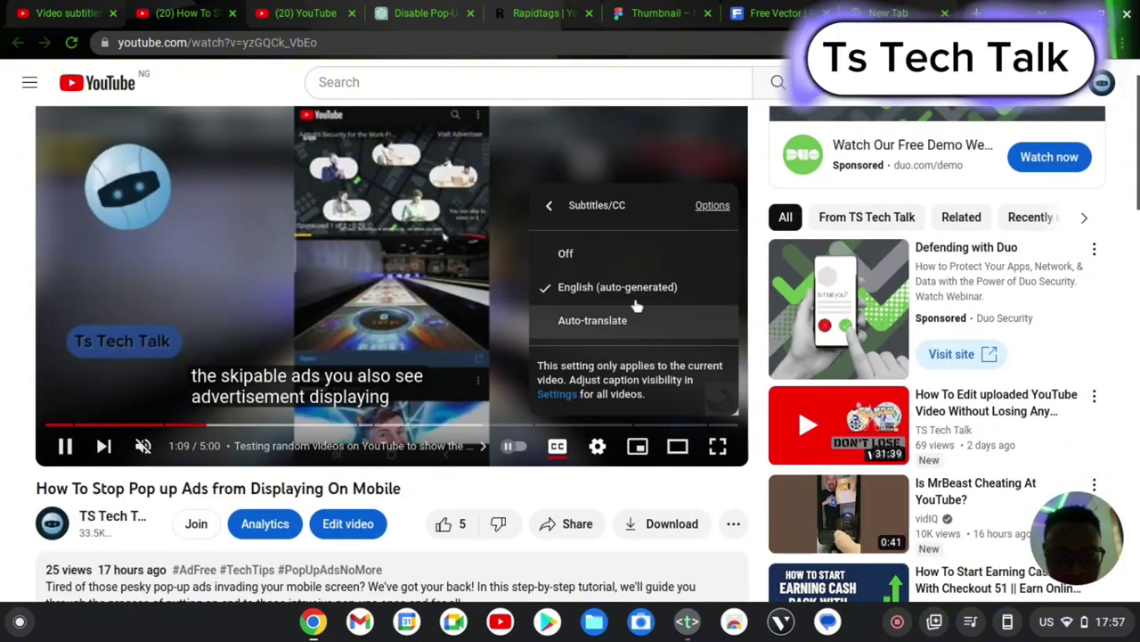
click(711, 207)
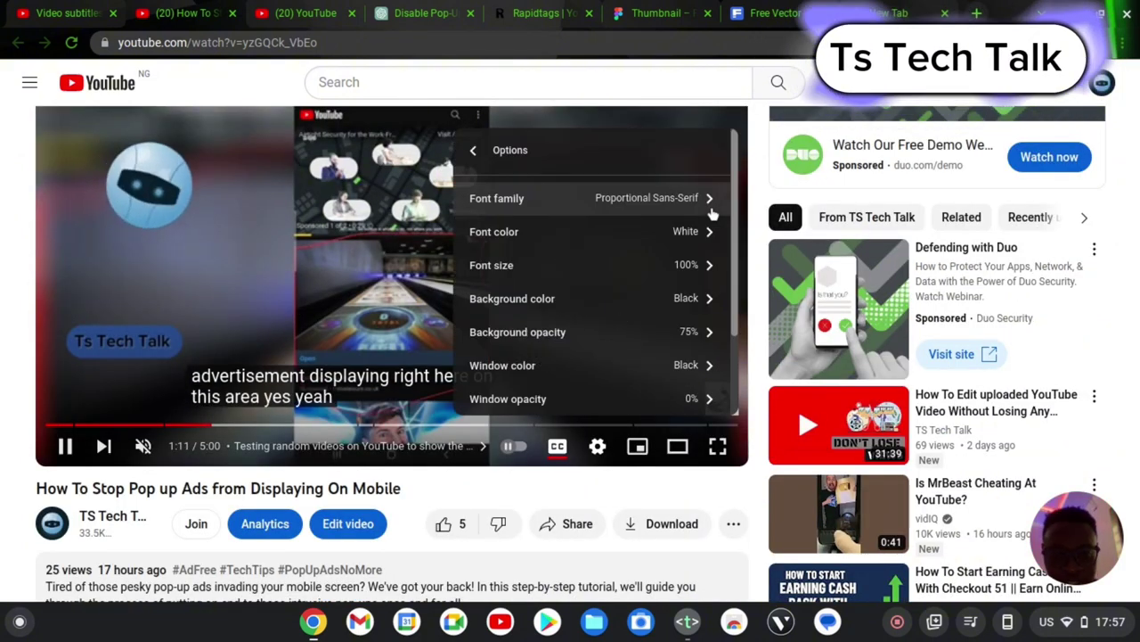
scroll(655, 205, down, 2)
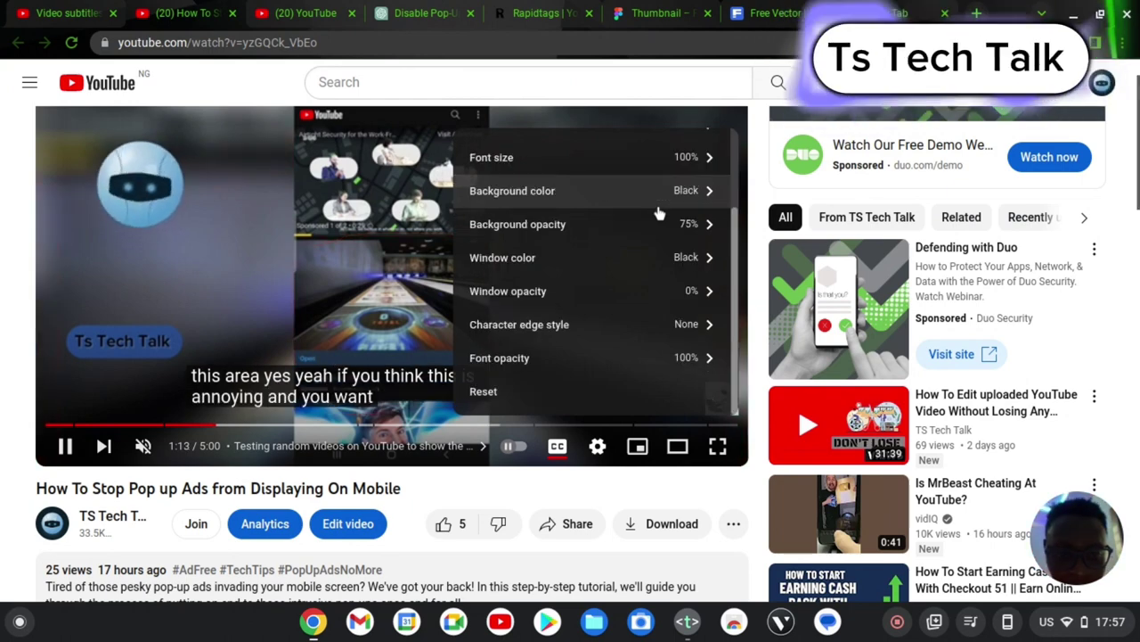
scroll(615, 203, up, 3)
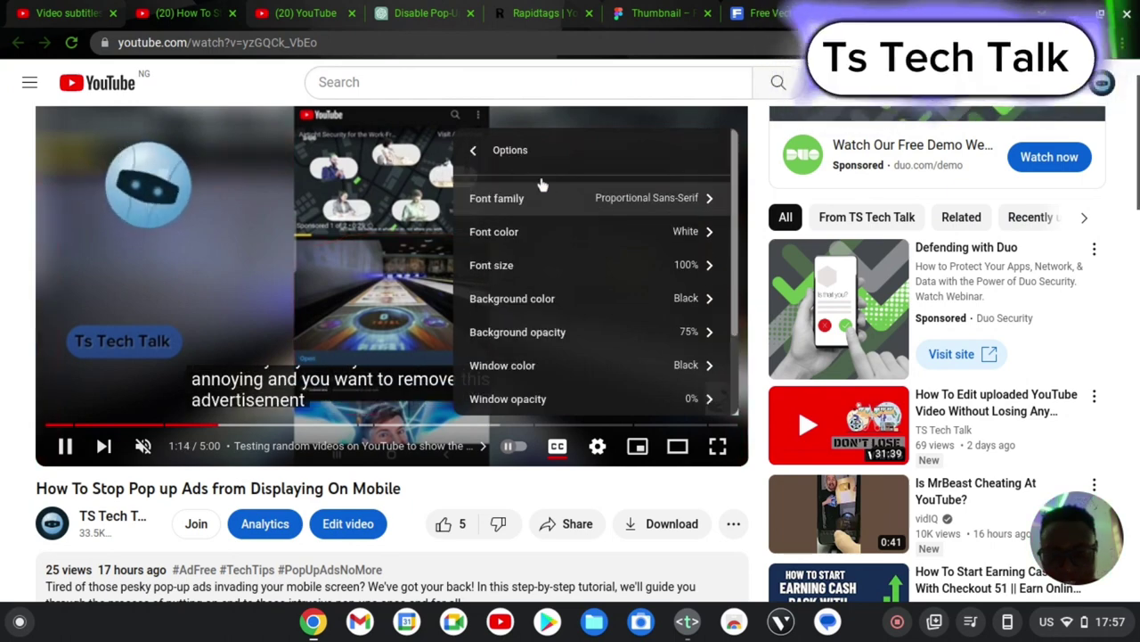
click(477, 154)
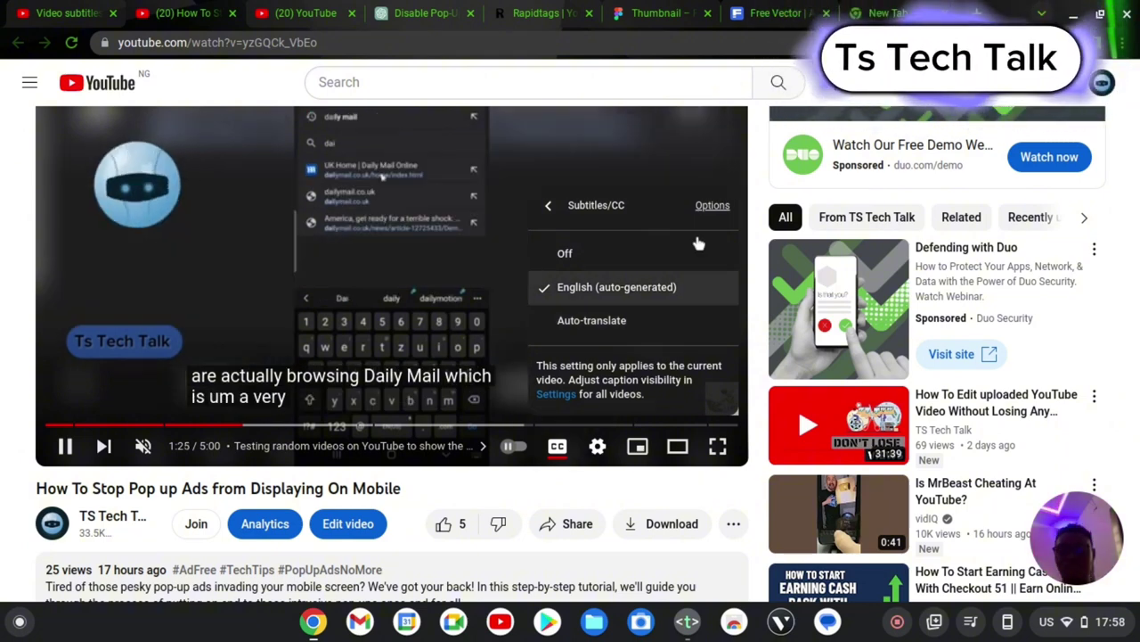
click(547, 210)
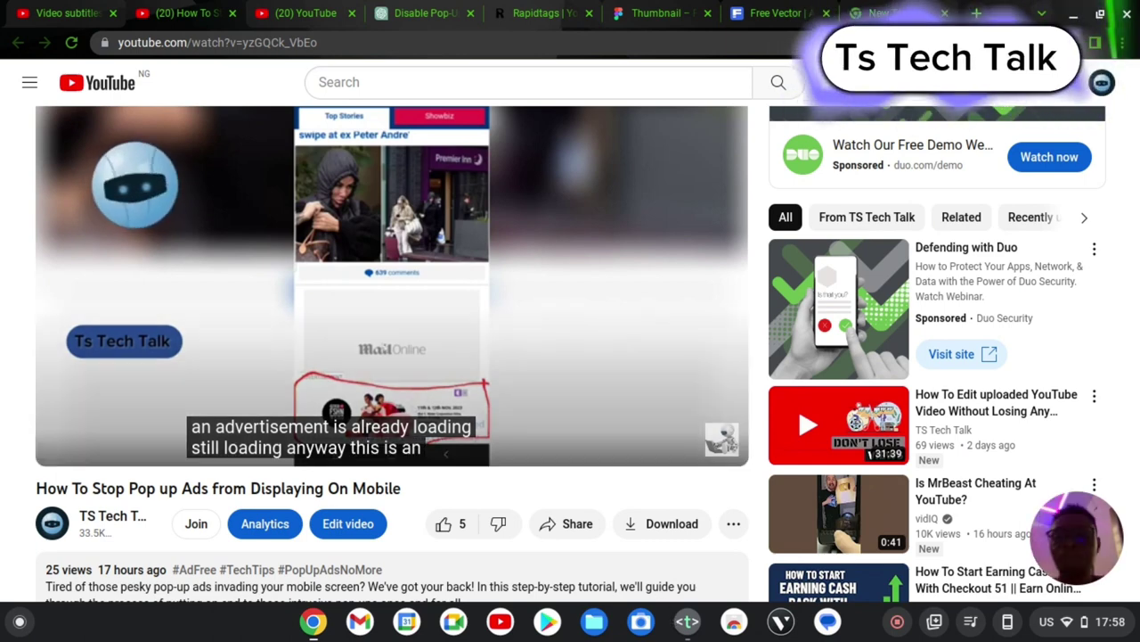
Step: Switch to YouTube Studio and open the details of "How To Stop Pop up Ads from Displaying On Mobile" from the channel content
click(58, 12)
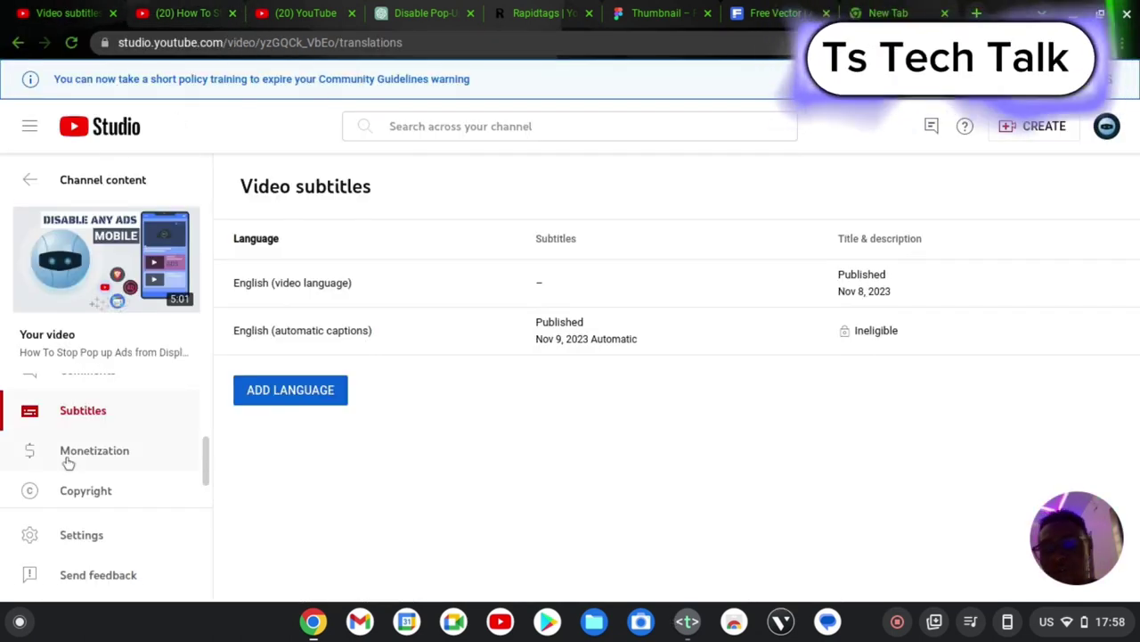
click(28, 184)
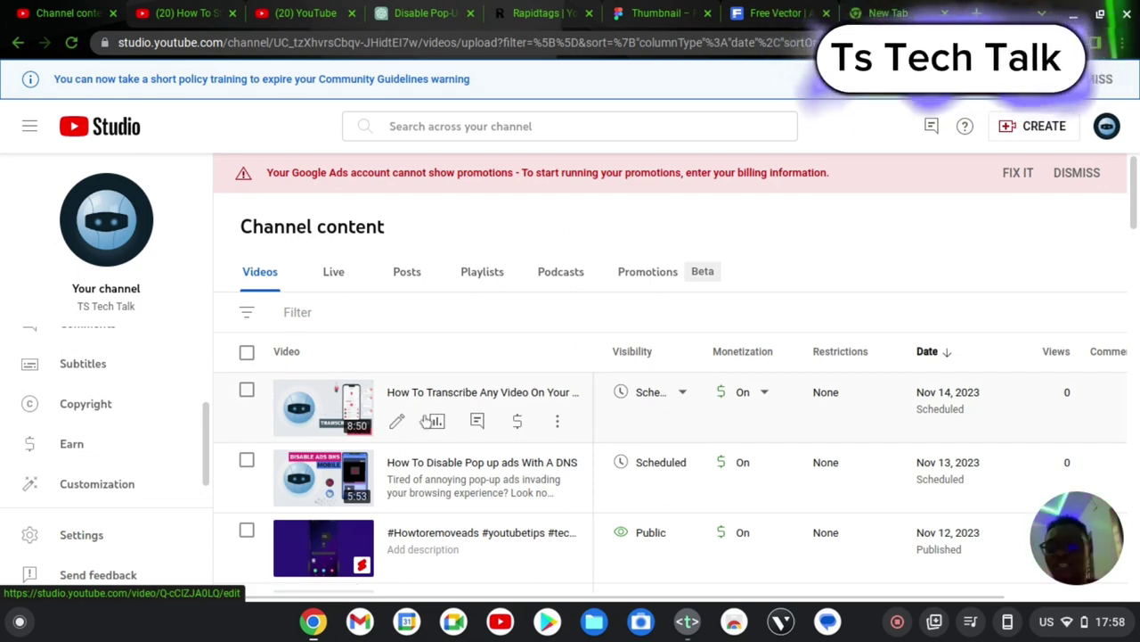
scroll(66, 395, up, 3)
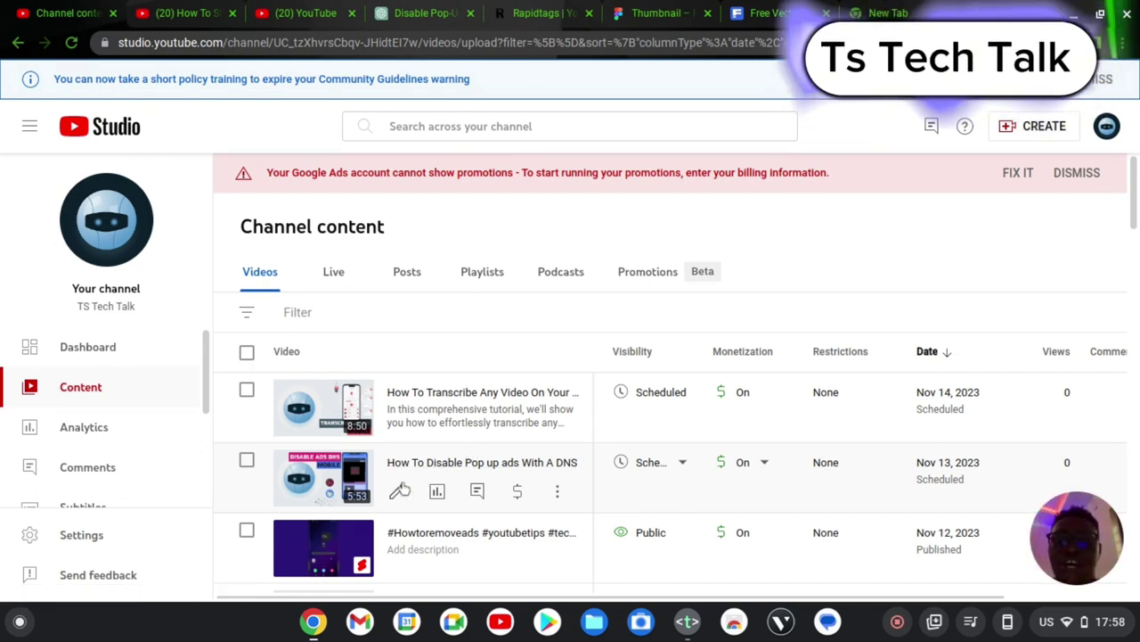
scroll(446, 460, down, 3)
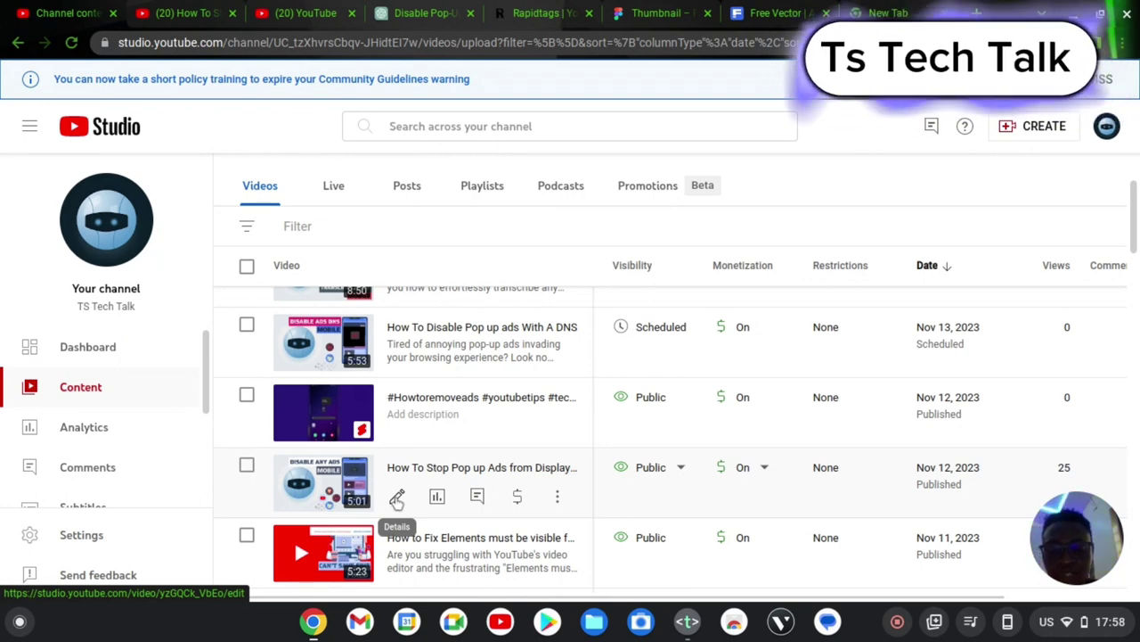
click(396, 498)
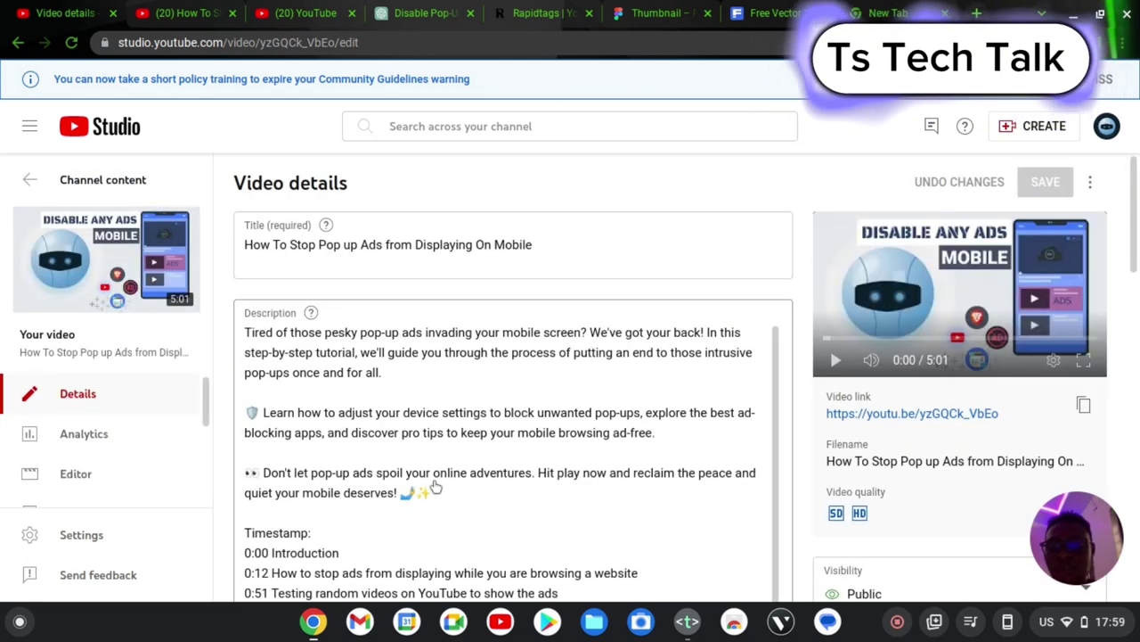
Step: Compare the video's title and description with the copy kept in Untitled 3 in the Text app, returning to Studio
scroll(139, 410, down, 3)
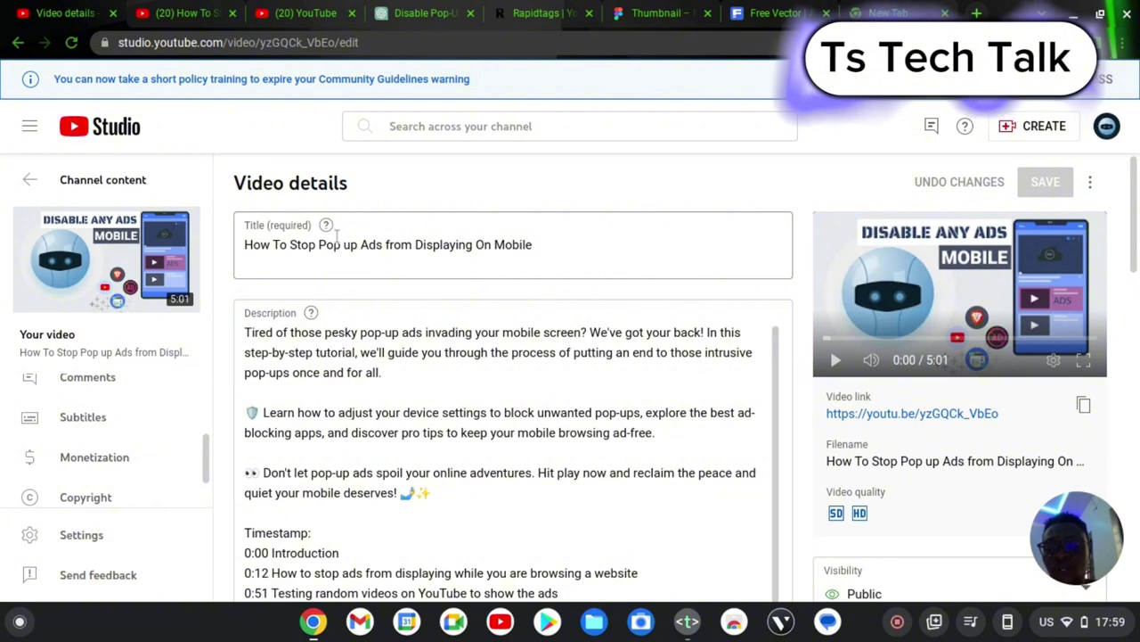
drag(338, 241, 417, 242)
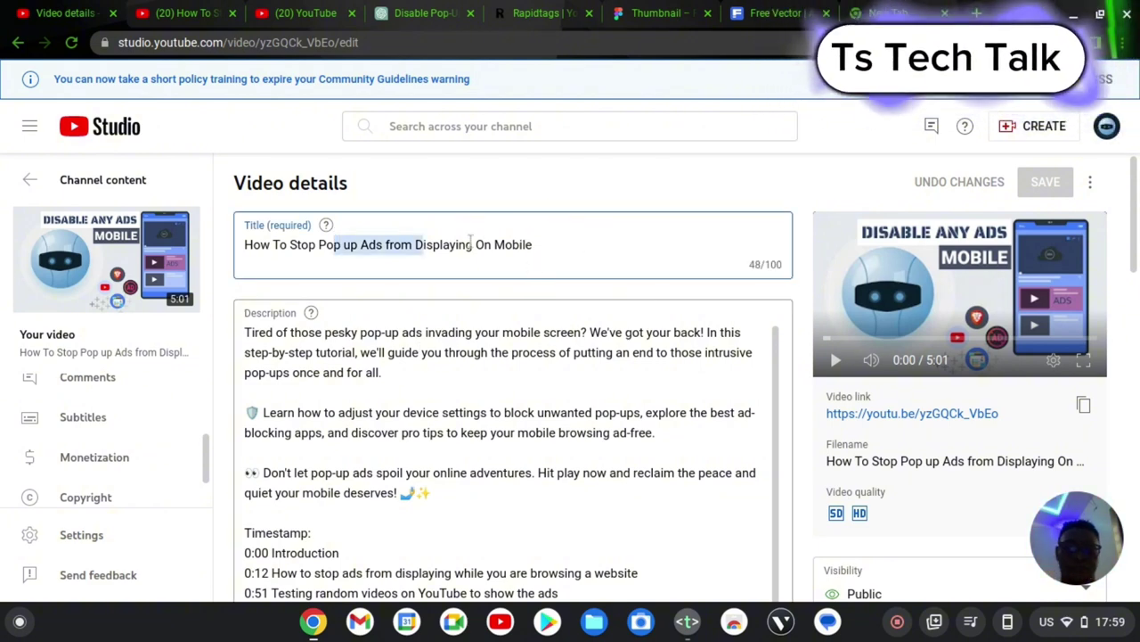
click(389, 424)
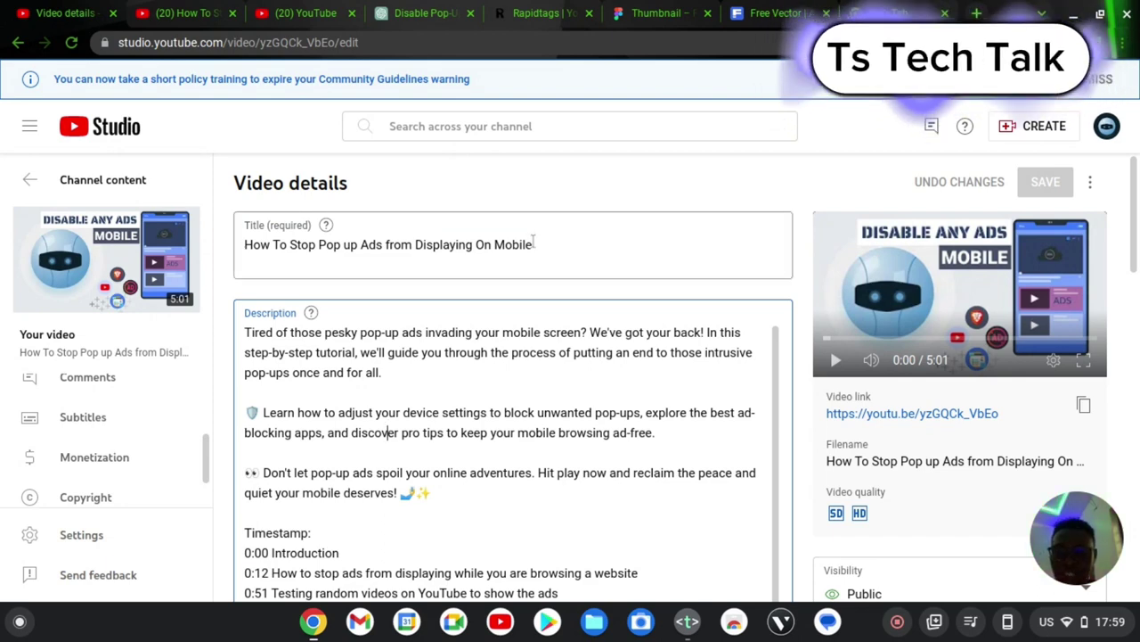
click(533, 243)
key(ctrl+a)
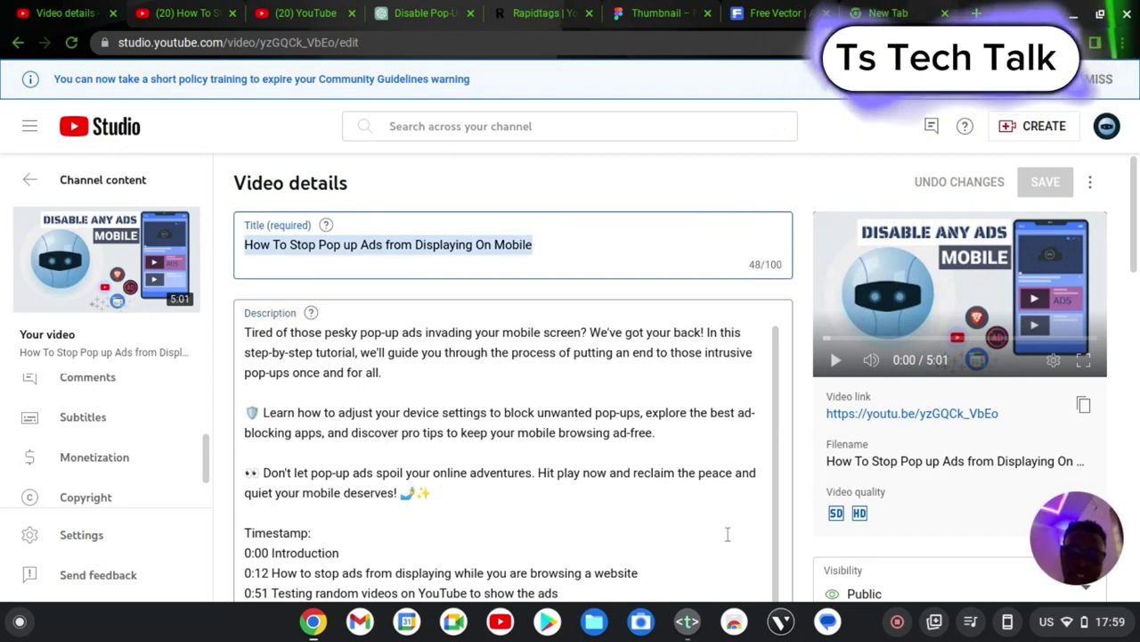
click(686, 622)
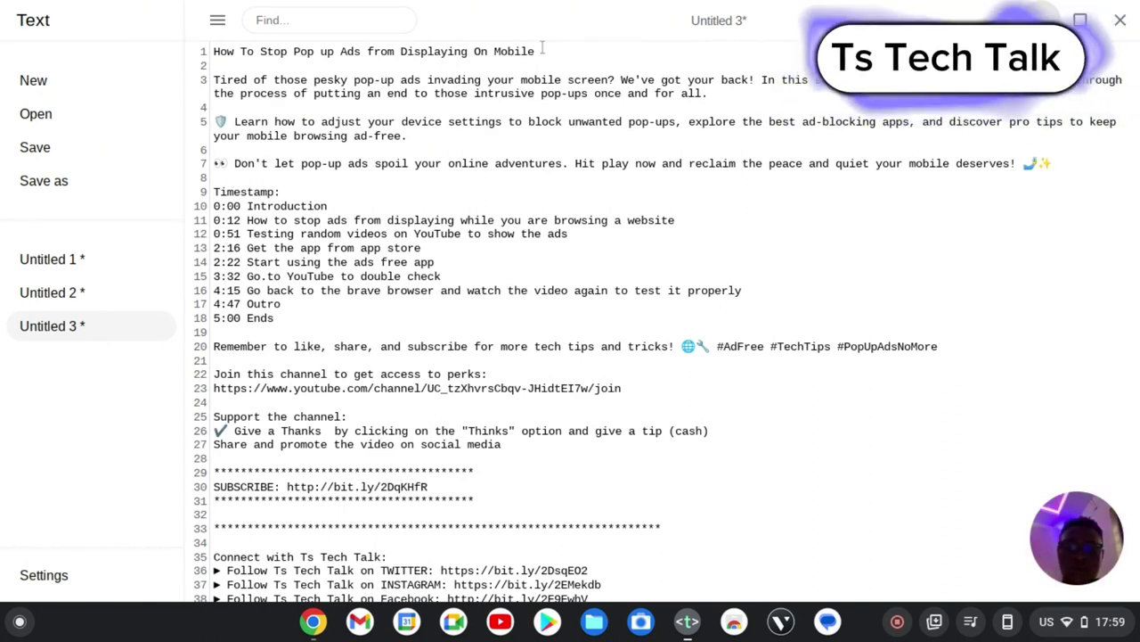
drag(546, 50, 246, 100)
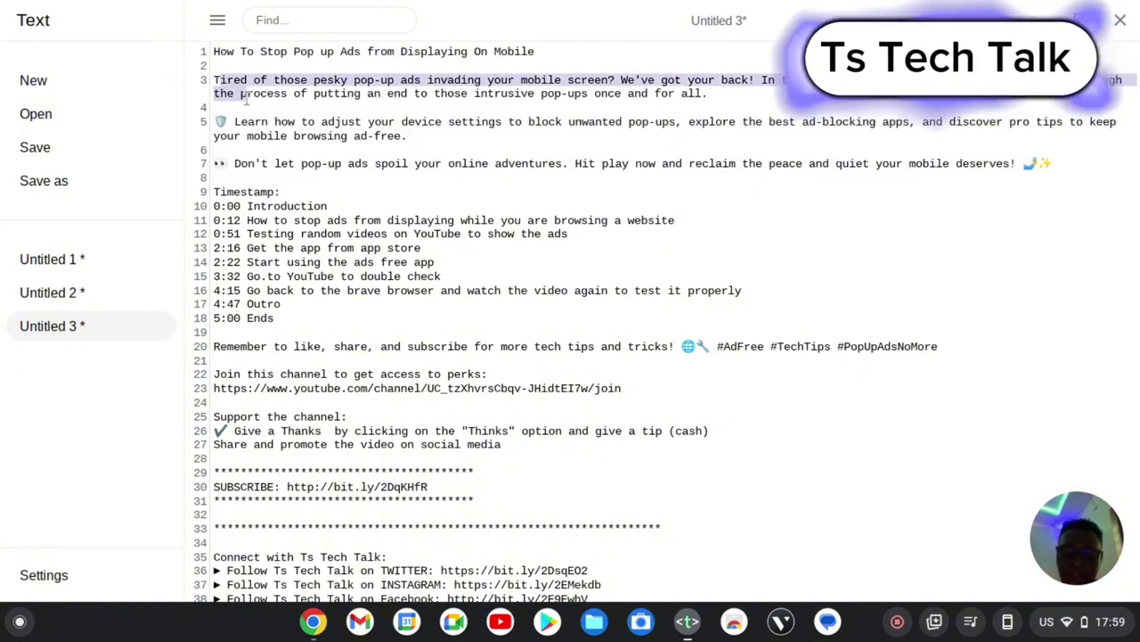
key(alt+Tab)
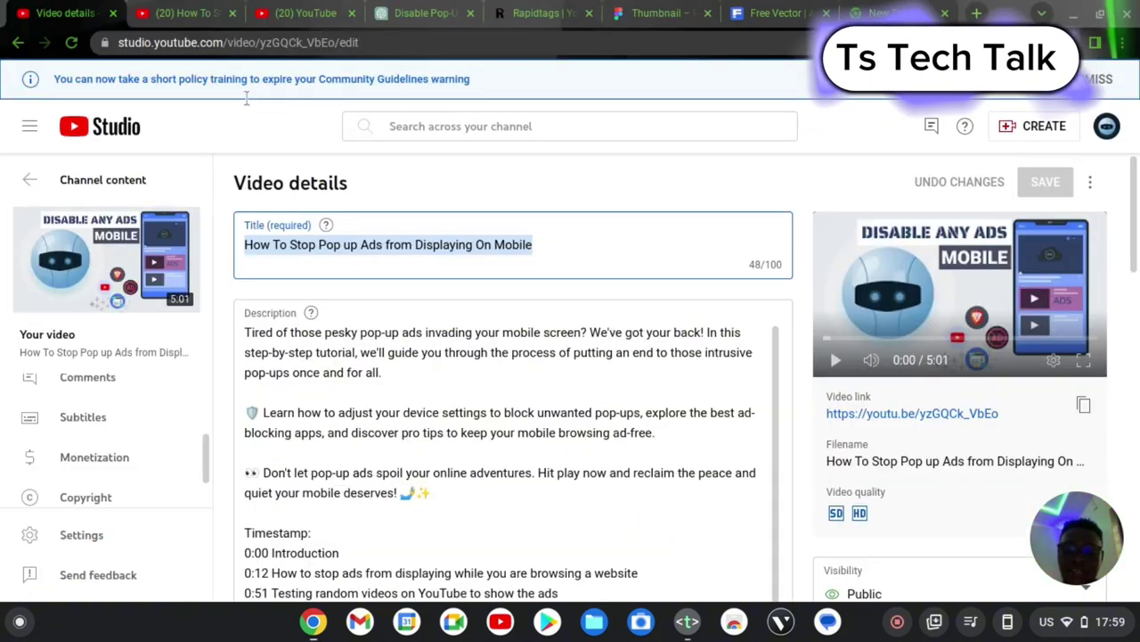
Step: Open the video's Subtitles page and duplicate the English automatic captions for editing
click(80, 418)
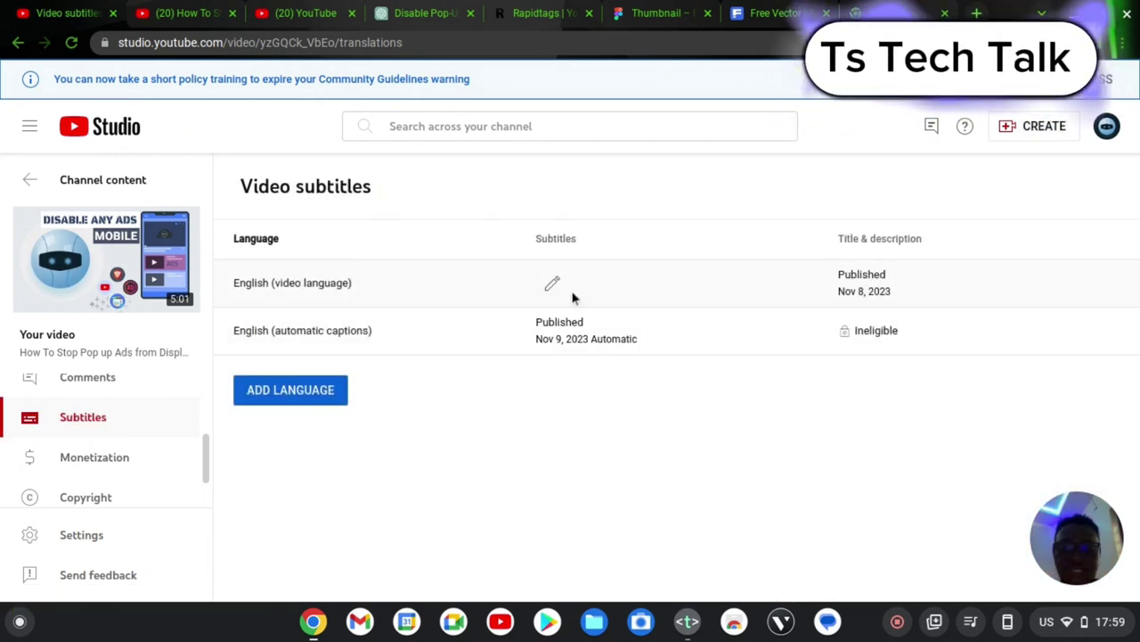
mouse_move(563, 294)
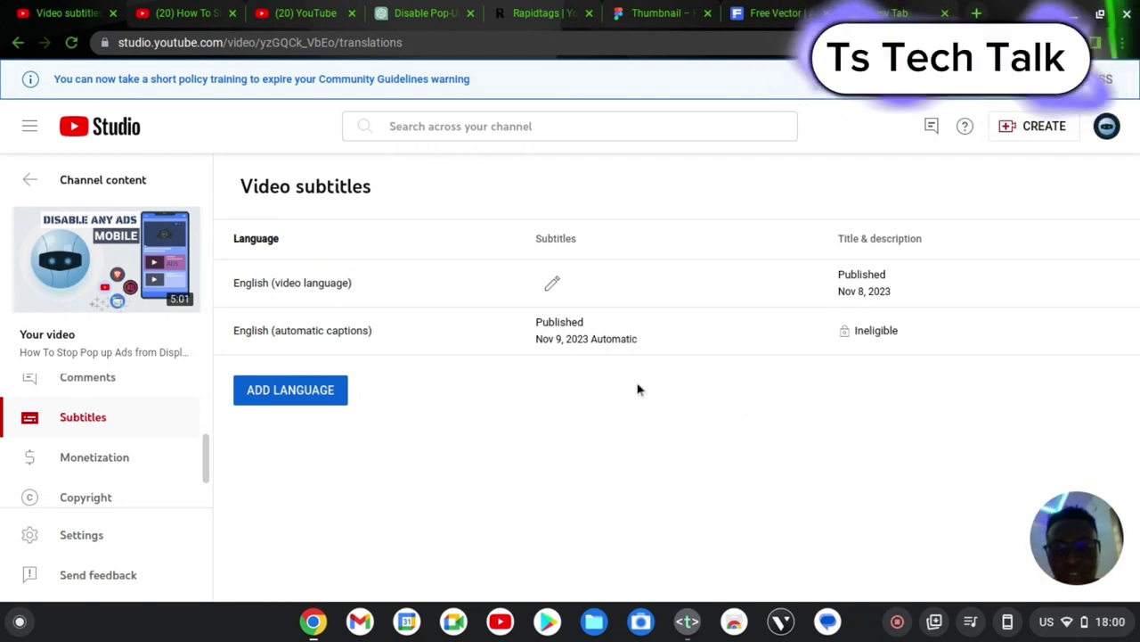
mouse_move(555, 349)
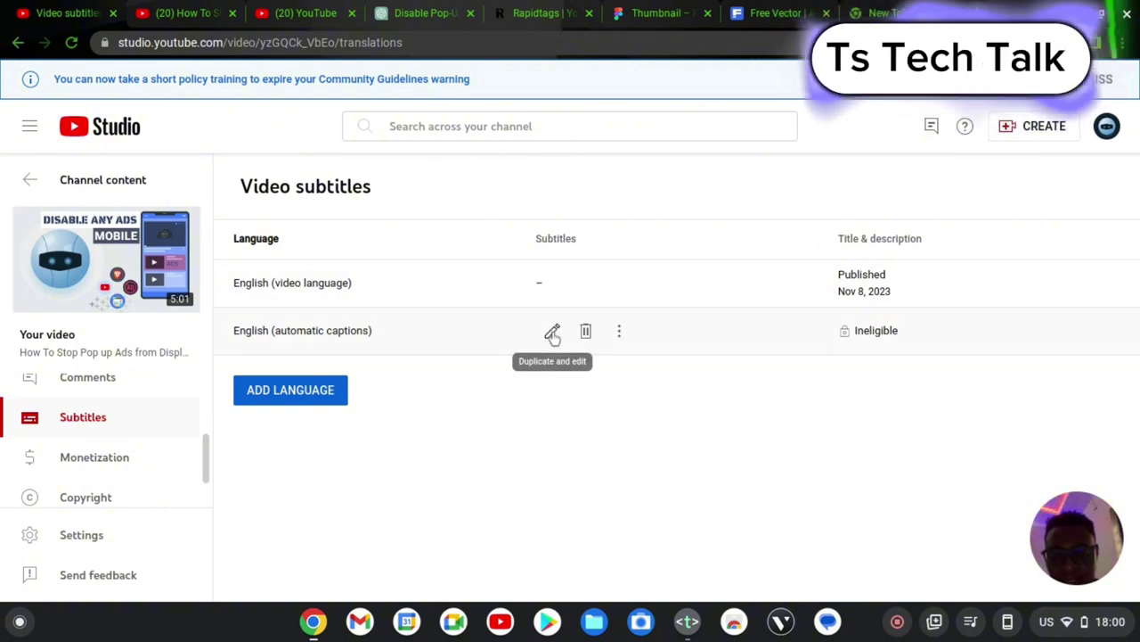
mouse_move(873, 329)
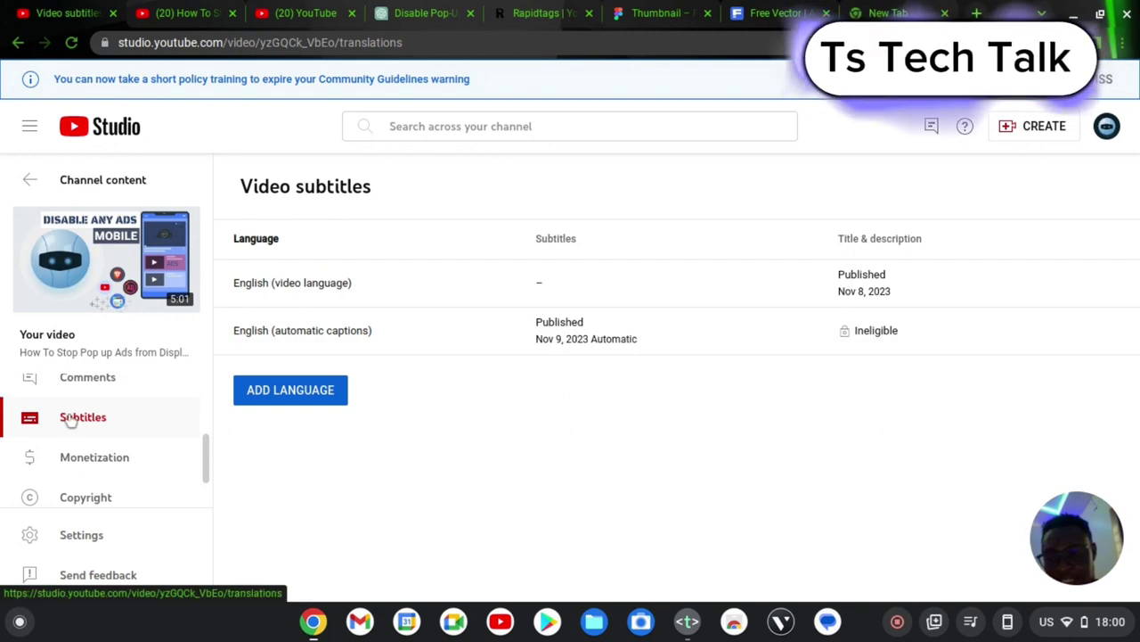
scroll(69, 420, up, 3)
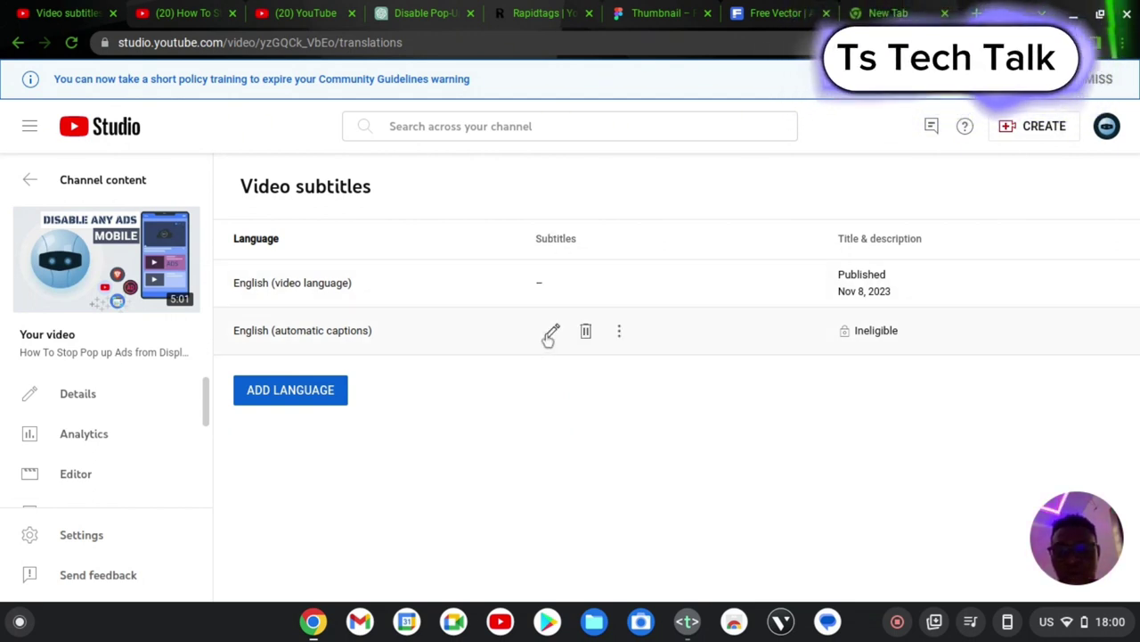
click(551, 331)
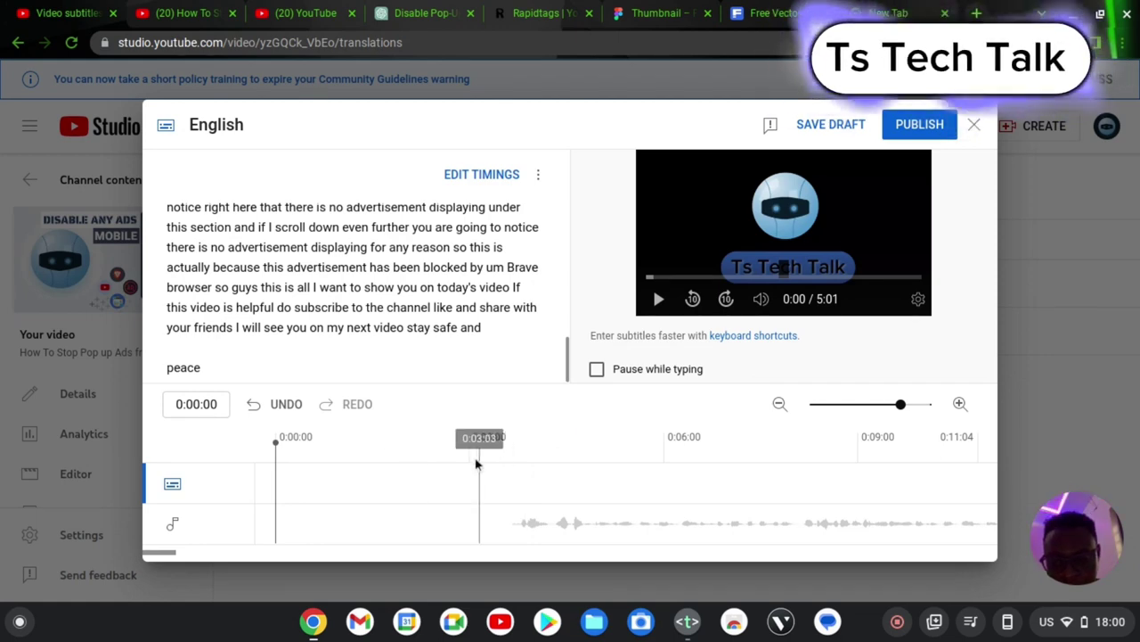
Step: Go to the beginning of the caption text and select the first caption segment on the timeline
click(370, 268)
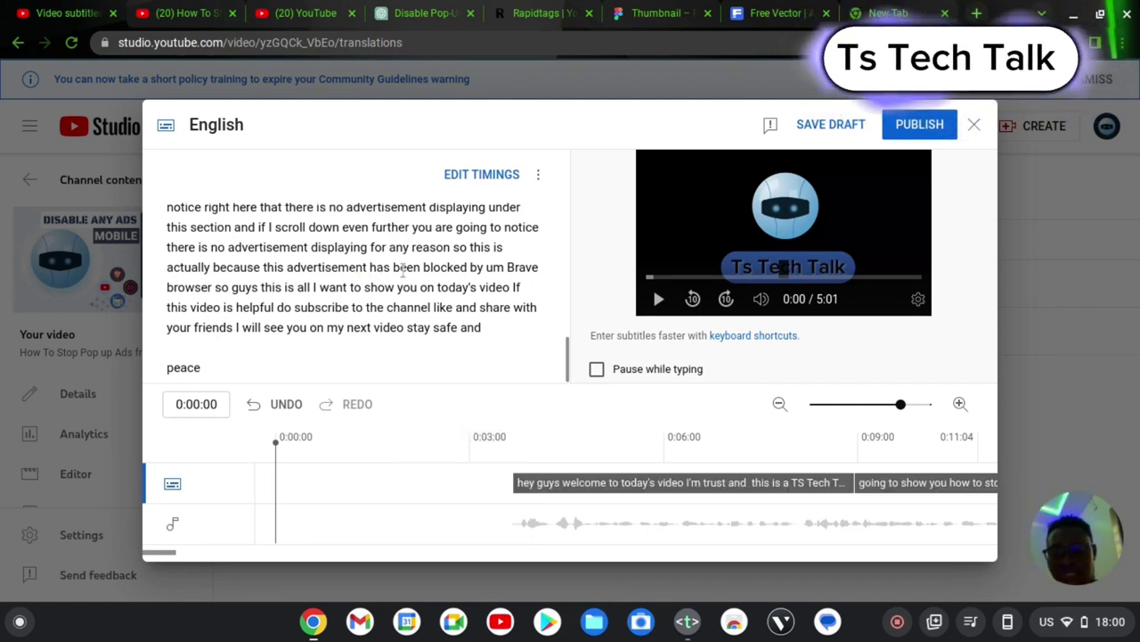
scroll(392, 247, up, 15)
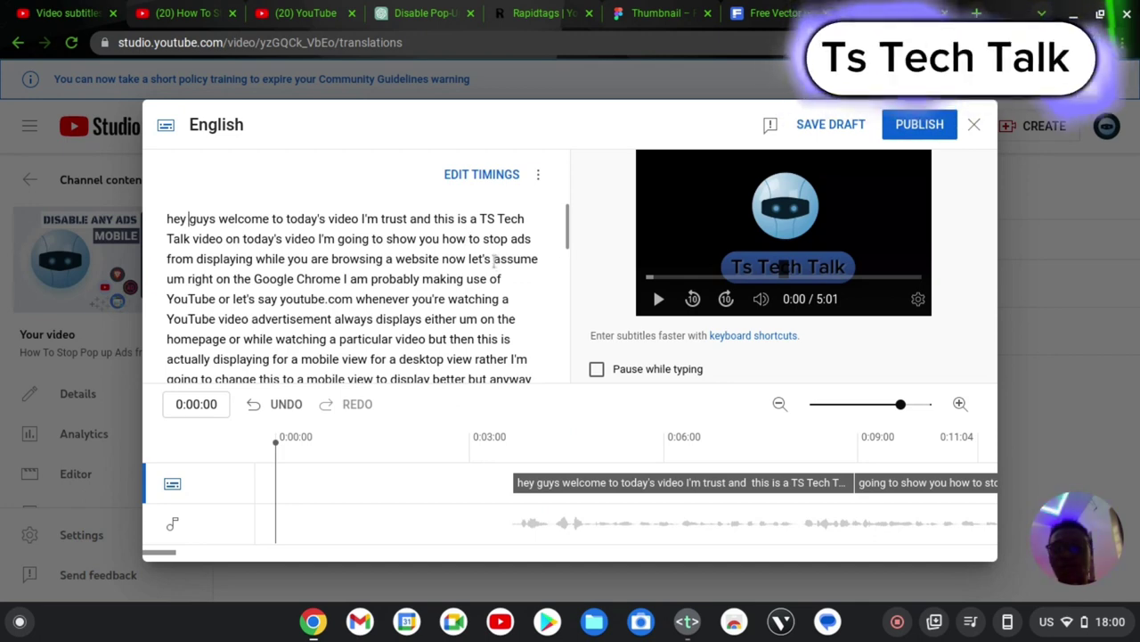
click(606, 479)
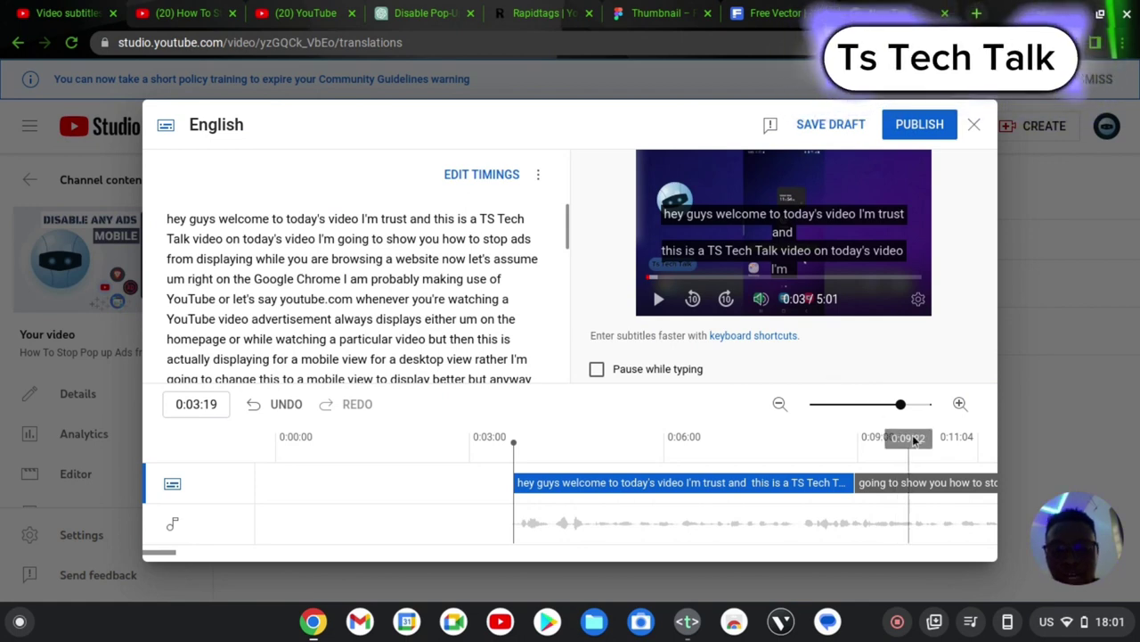
Step: Play the video muted from the second caption segment, pause it, and select the segment starting "you're watching a YouTube video advertisement" on the timeline
click(908, 476)
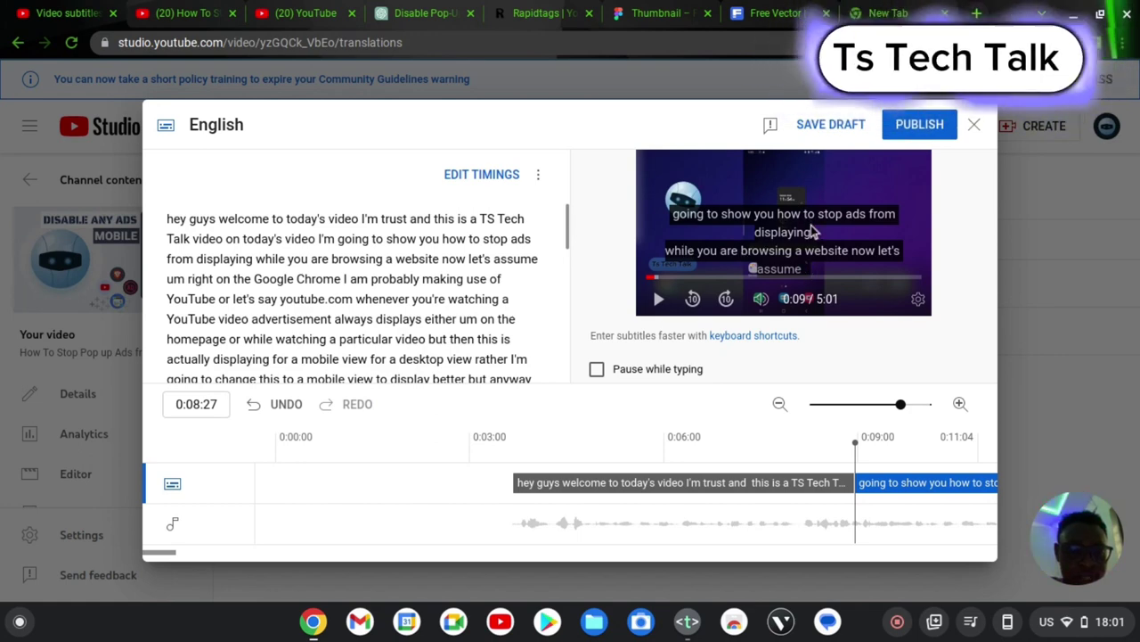
click(660, 301)
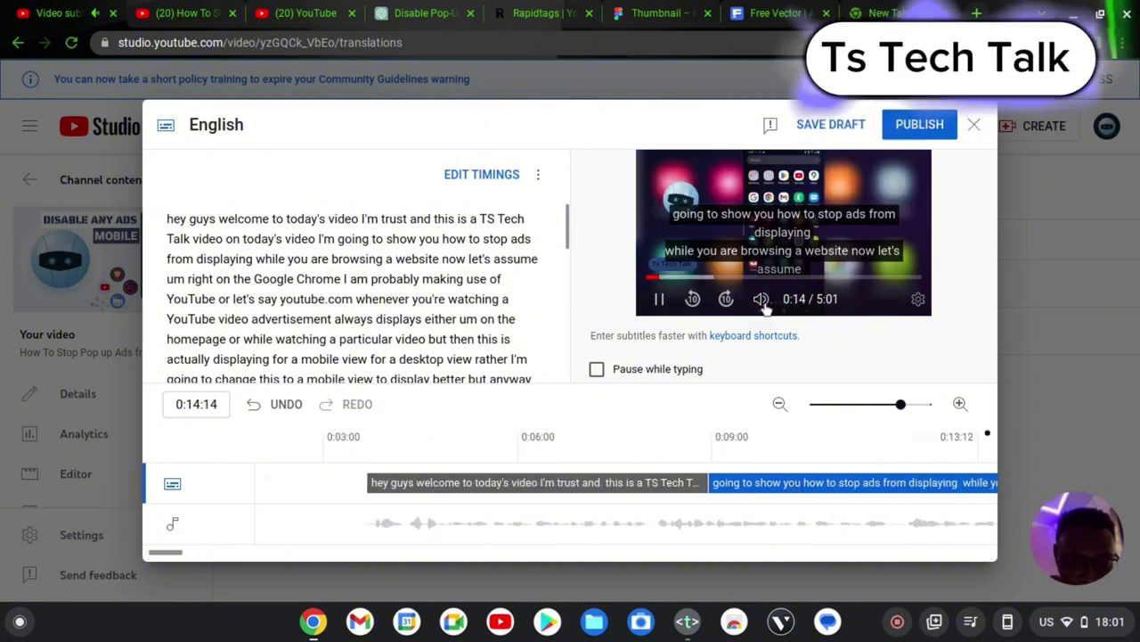
click(802, 287)
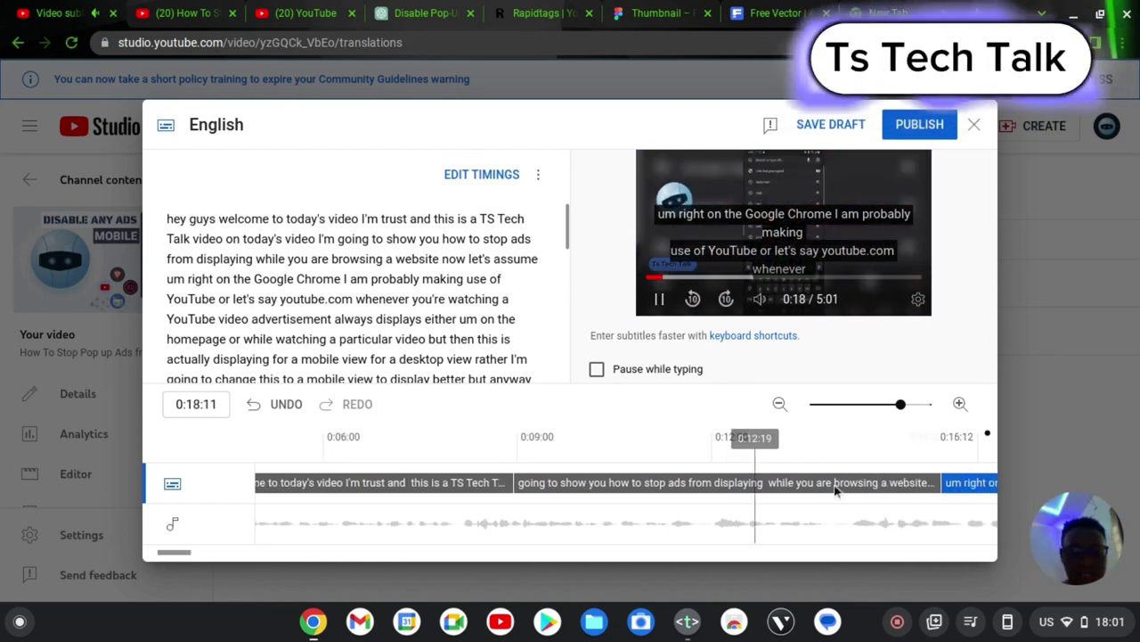
click(660, 298)
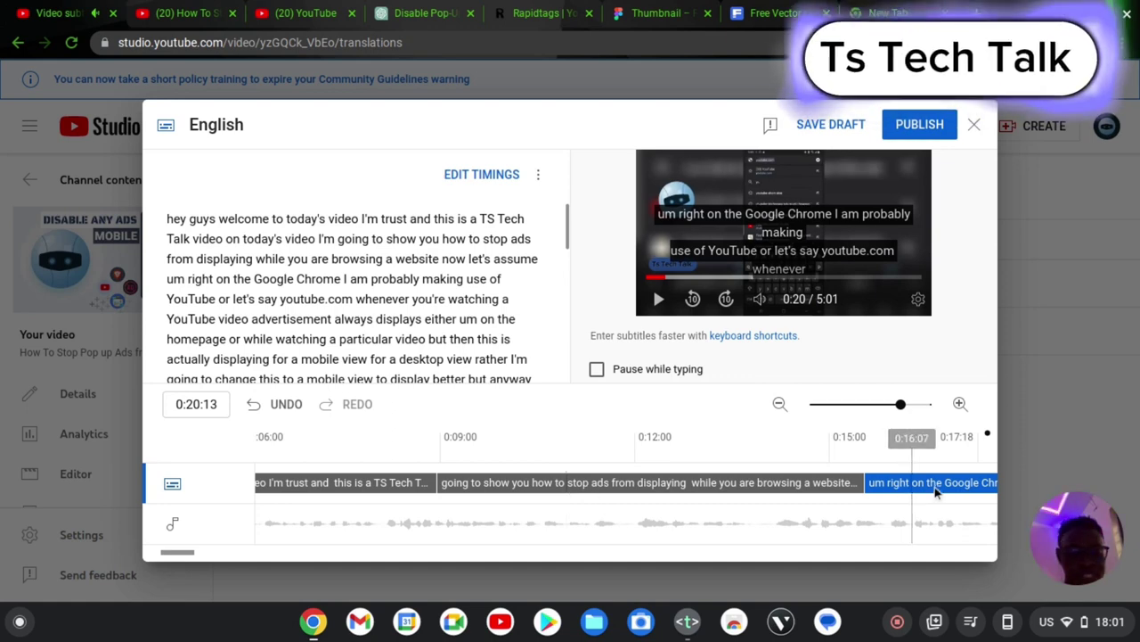
scroll(930, 482, right, 10)
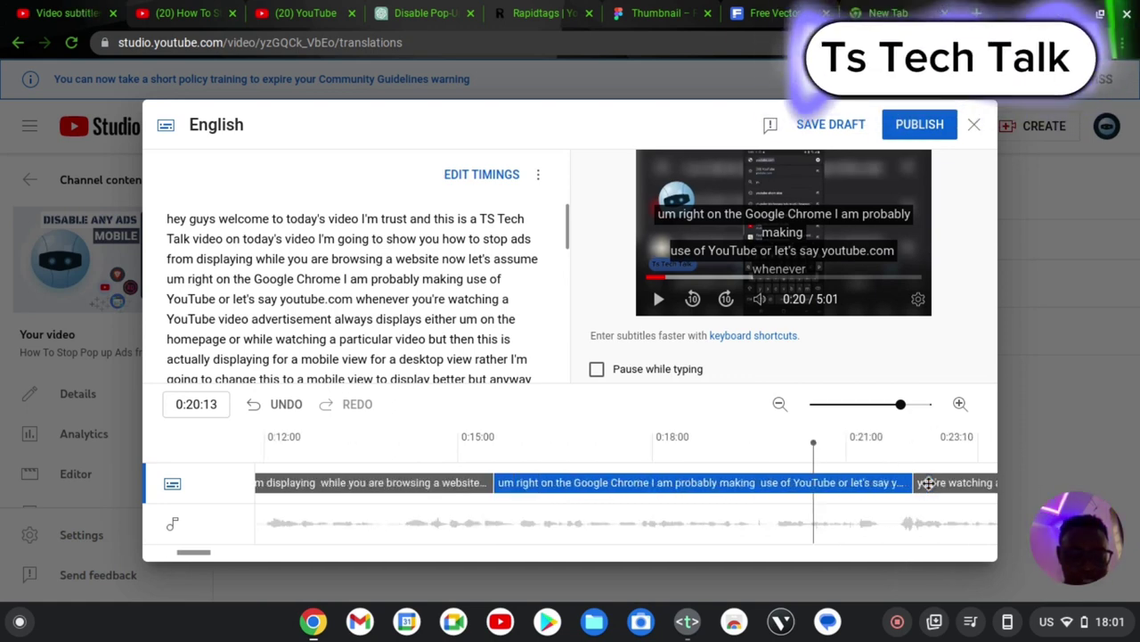
click(817, 482)
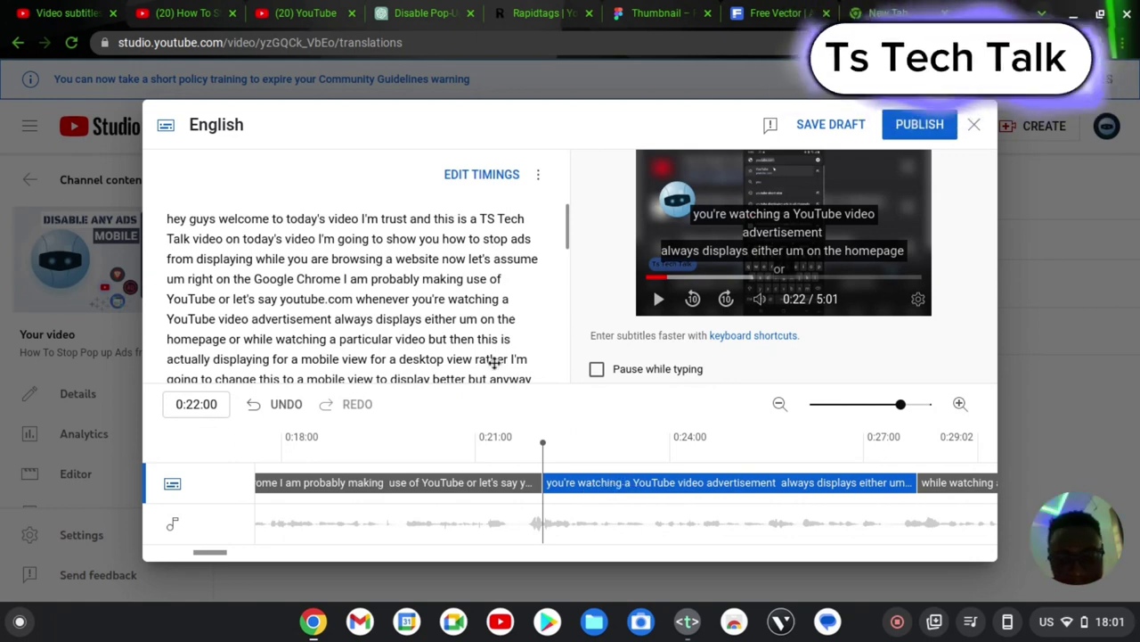
Step: Read through the full English caption text for wrongly transcribed words
scroll(418, 329, down, 3)
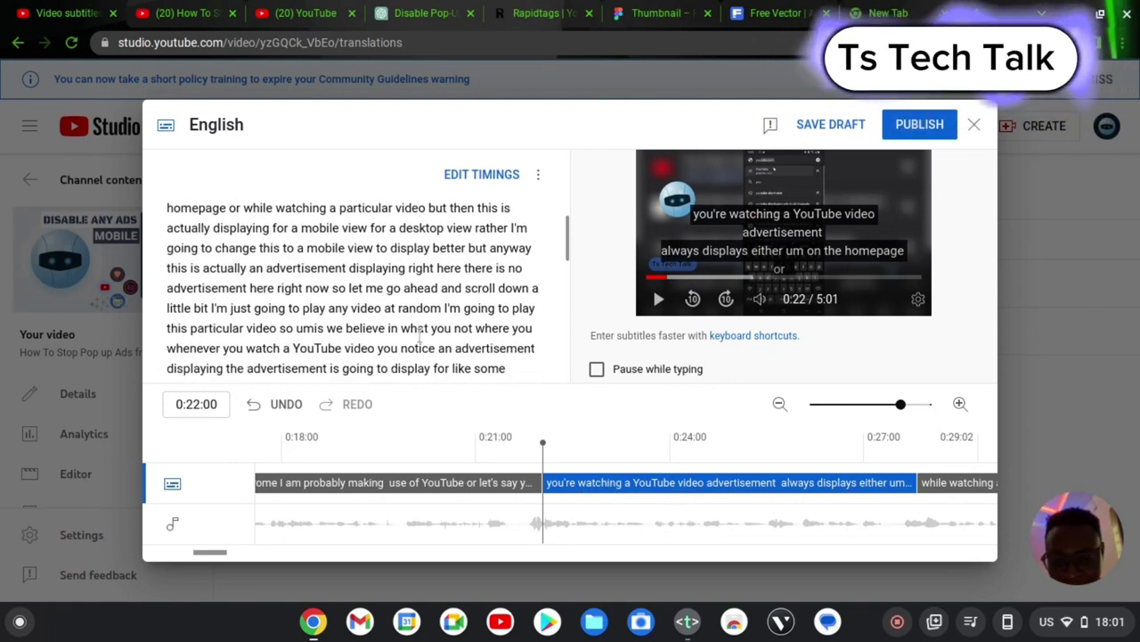
scroll(462, 278, down, 1)
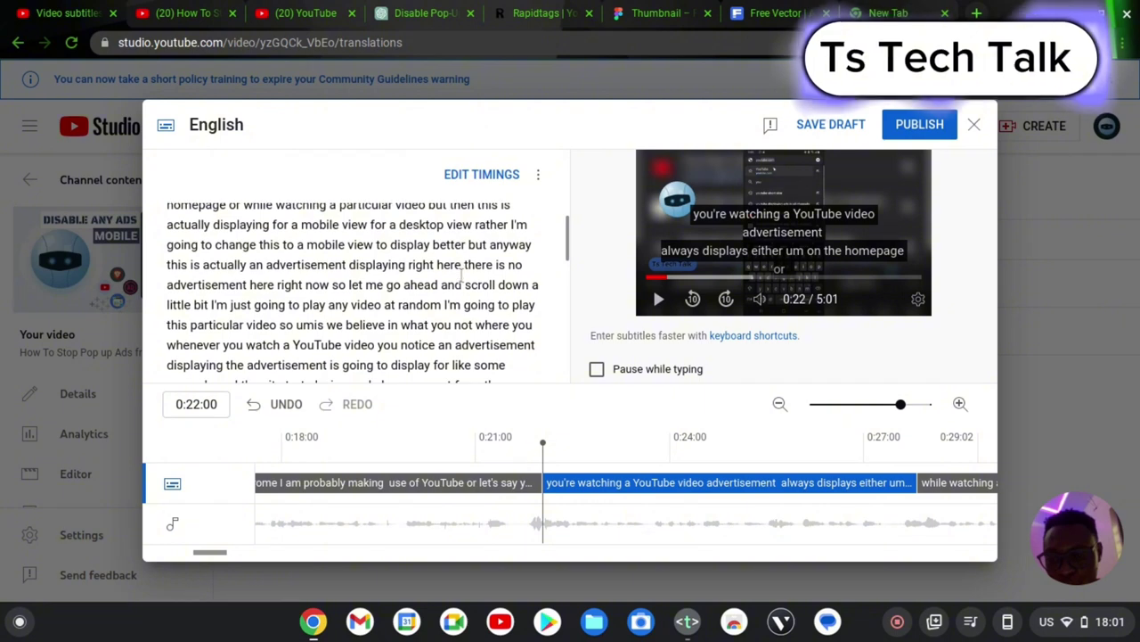
scroll(463, 277, down, 10)
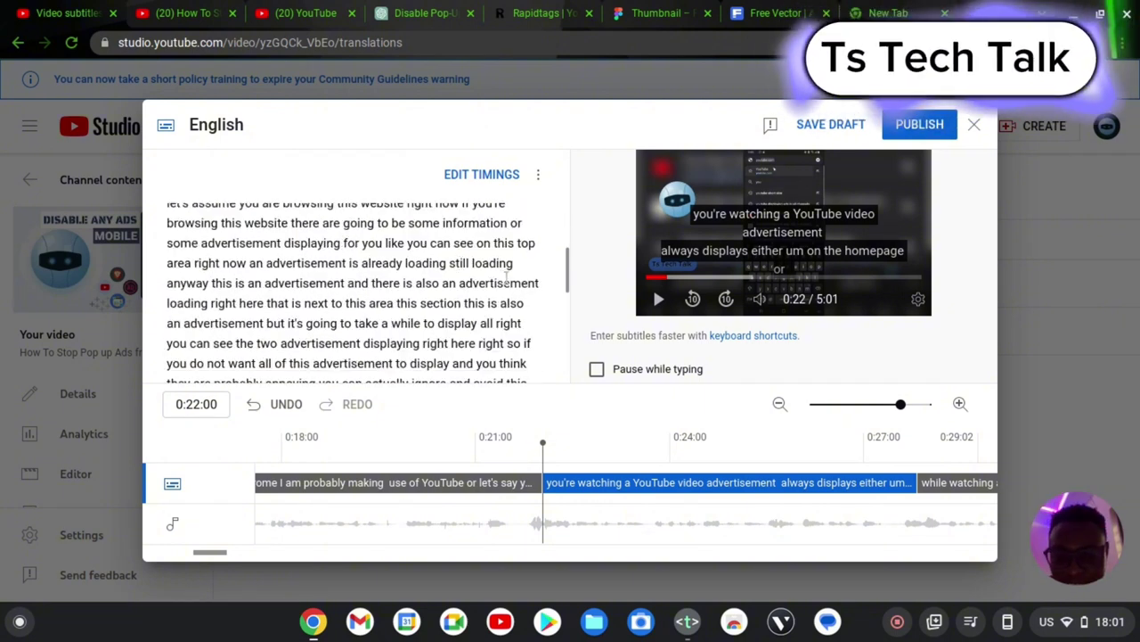
scroll(506, 278, down, 5)
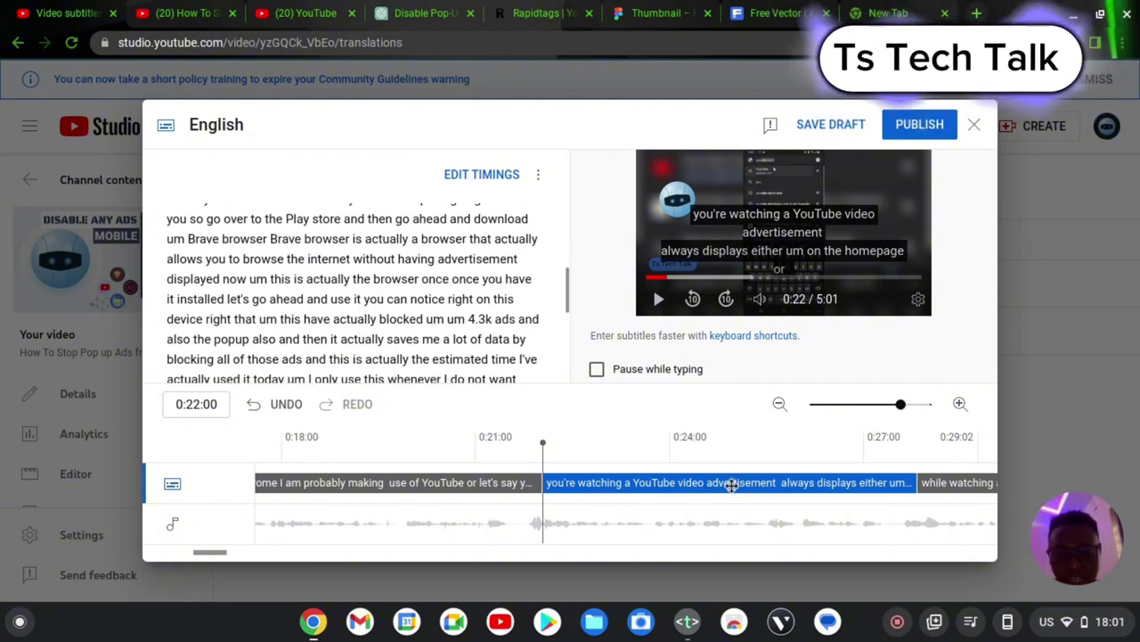
scroll(431, 293, down, 8)
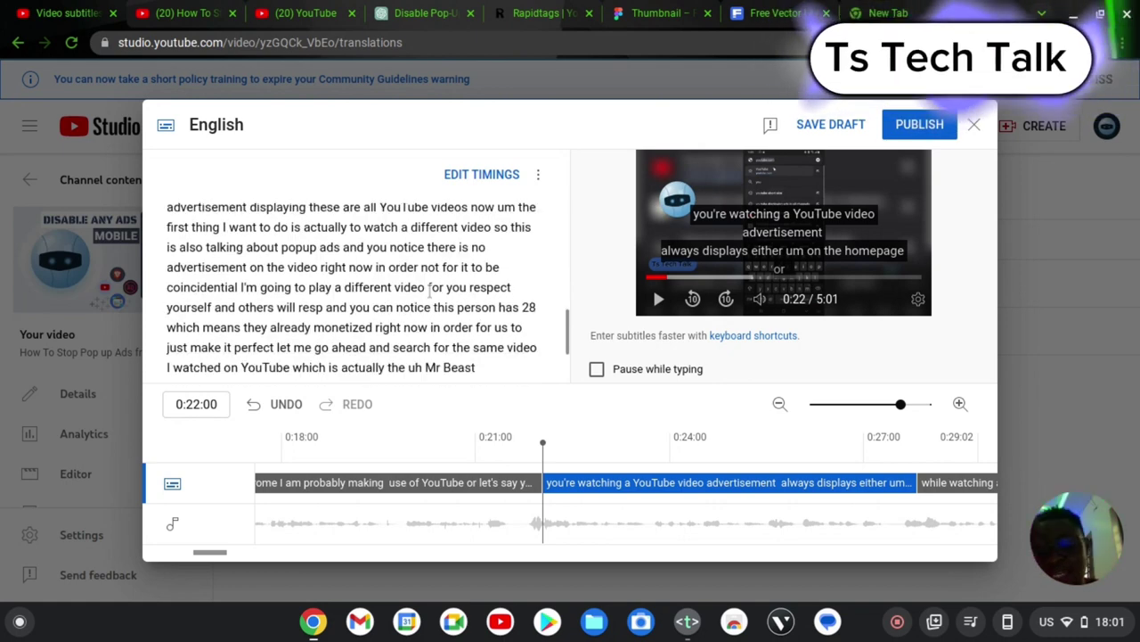
scroll(435, 288, up, 6)
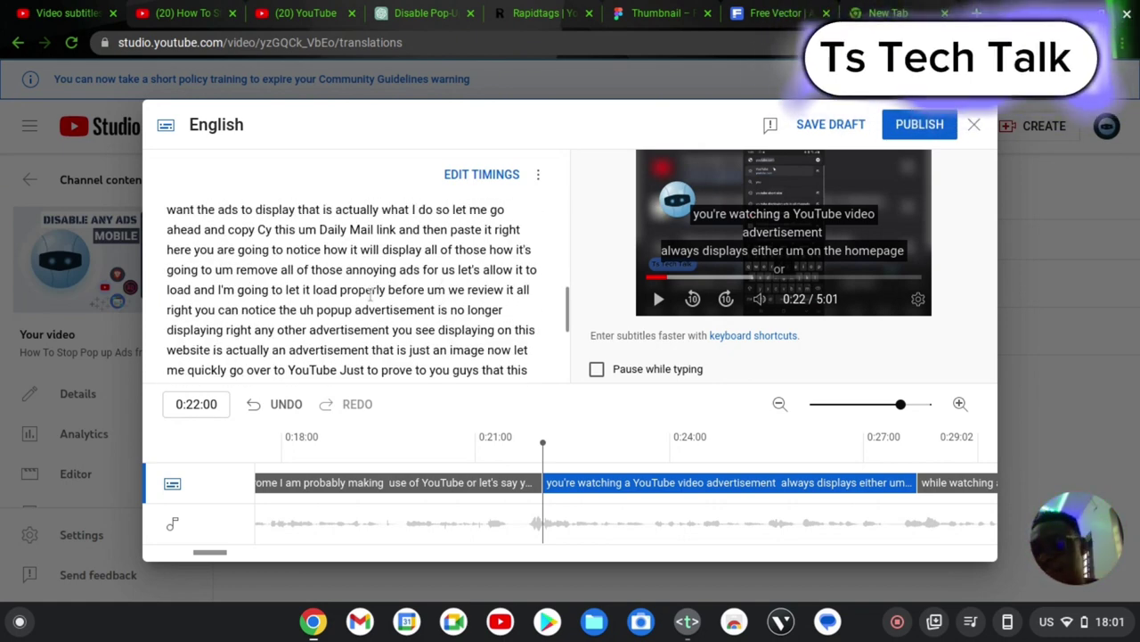
Step: Select the entire English caption text and open Google Docs in a new browser tab
double_click(323, 270)
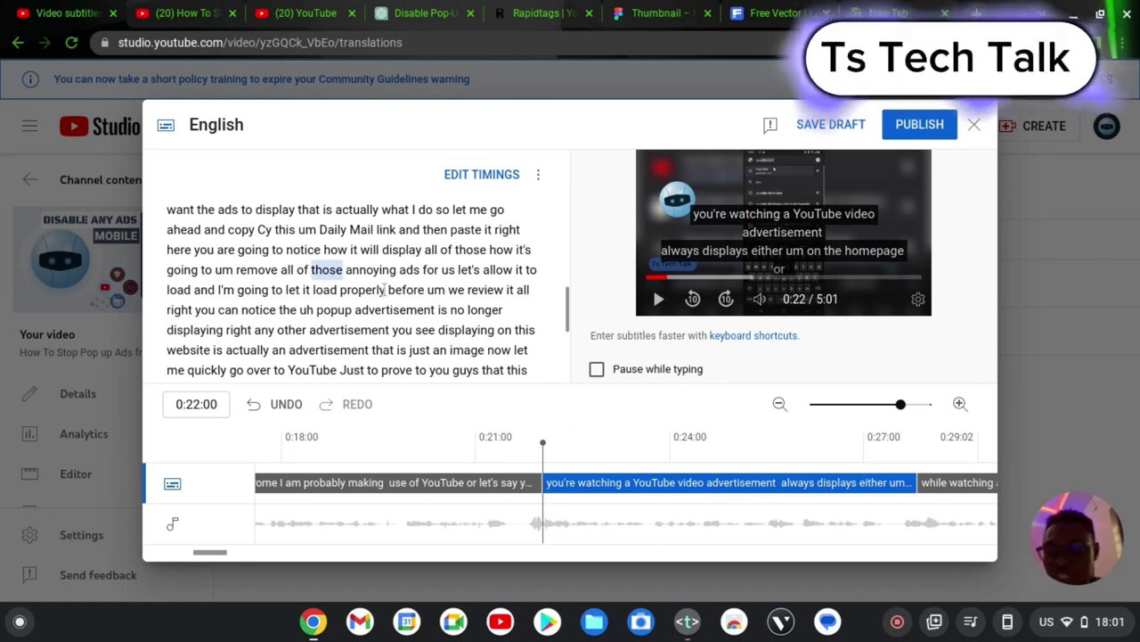
key(ctrl+a)
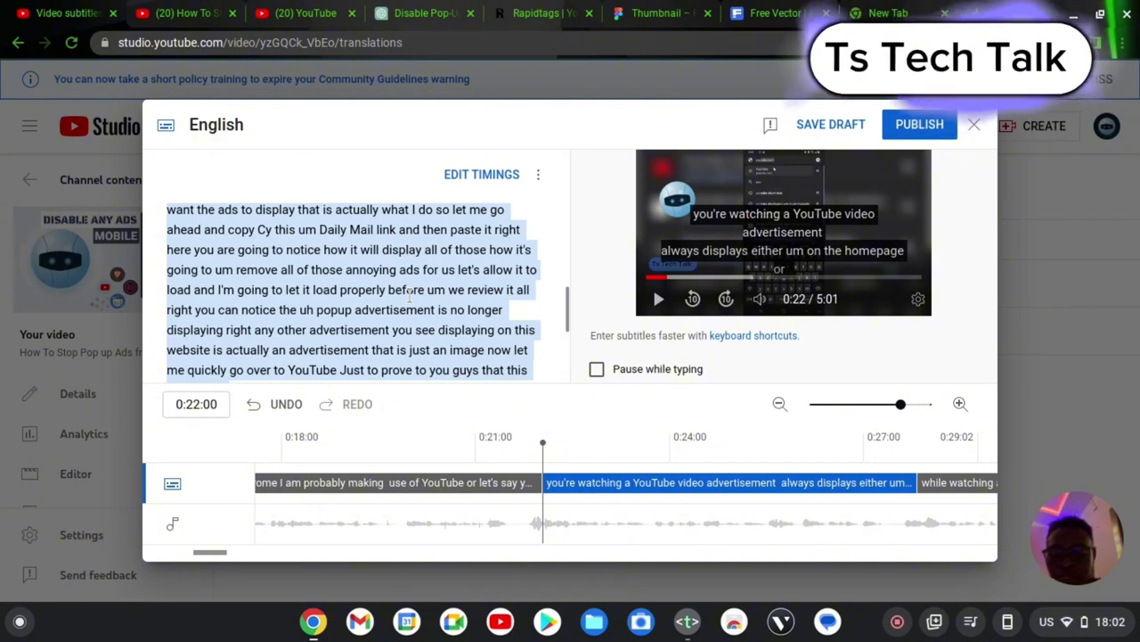
key(ctrl+t)
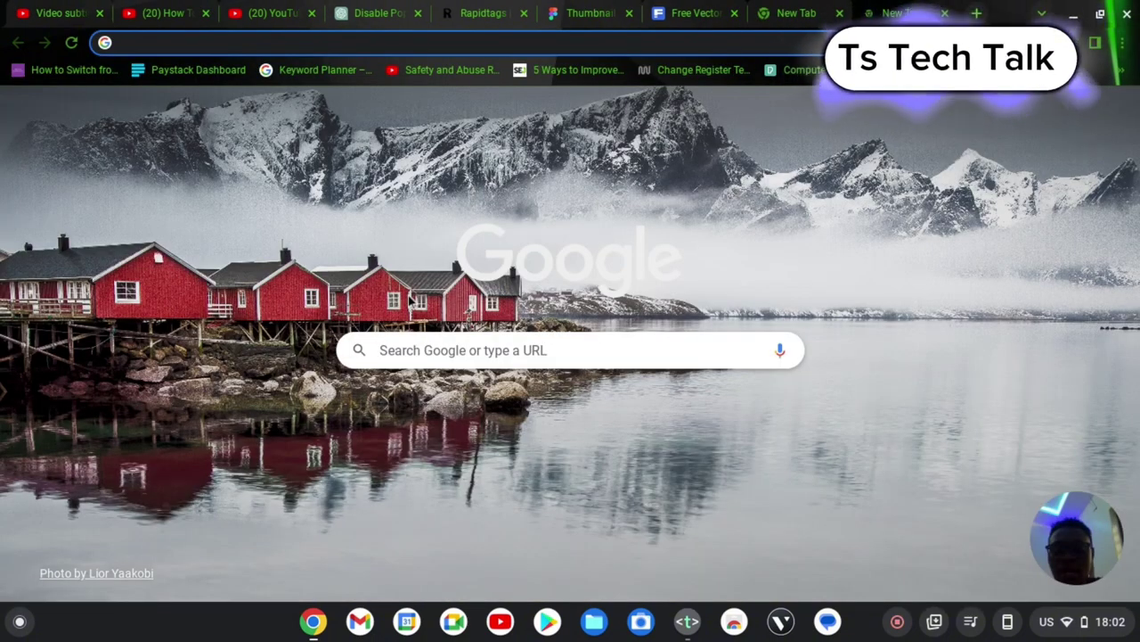
text(doc)
key(Return)
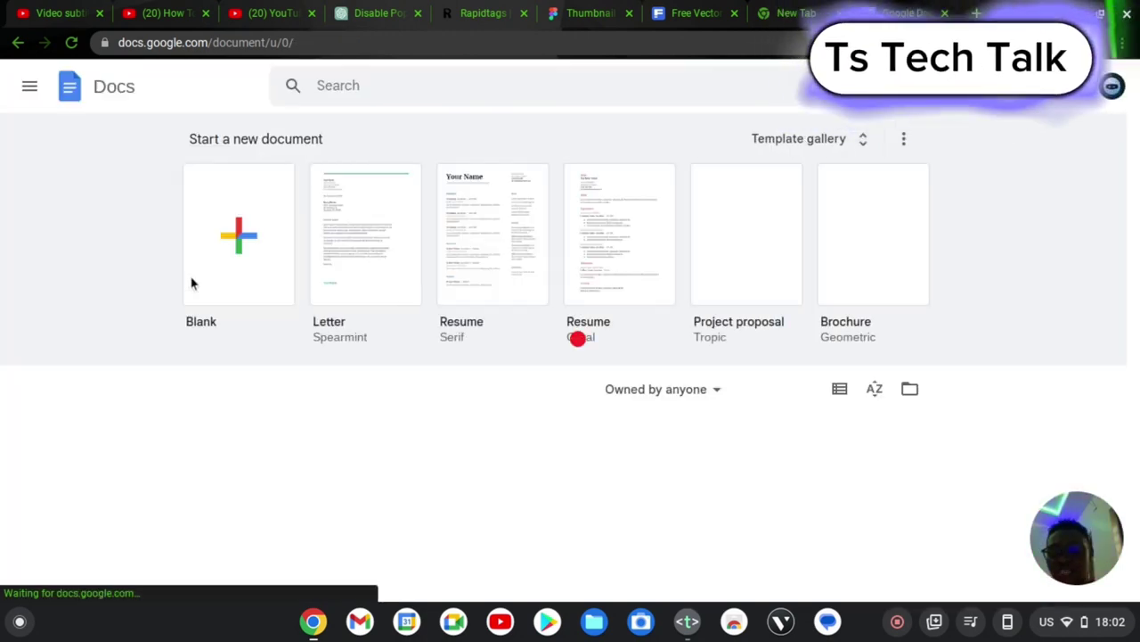
Step: Return to YouTube Studio and close the English subtitles editor, discarding the changes
click(151, 11)
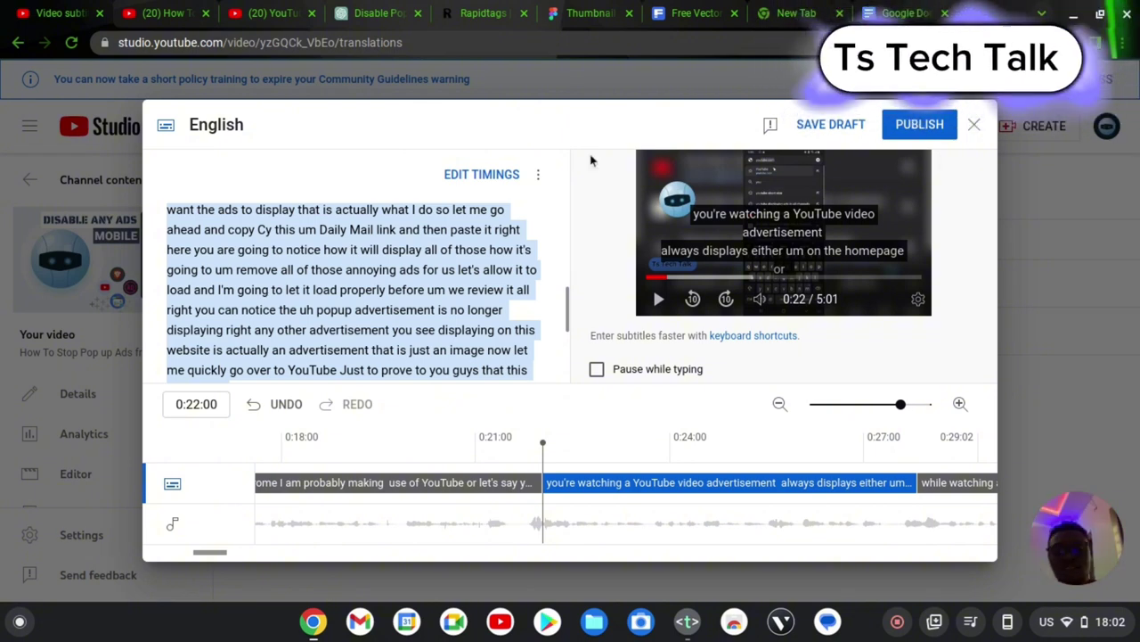
click(975, 129)
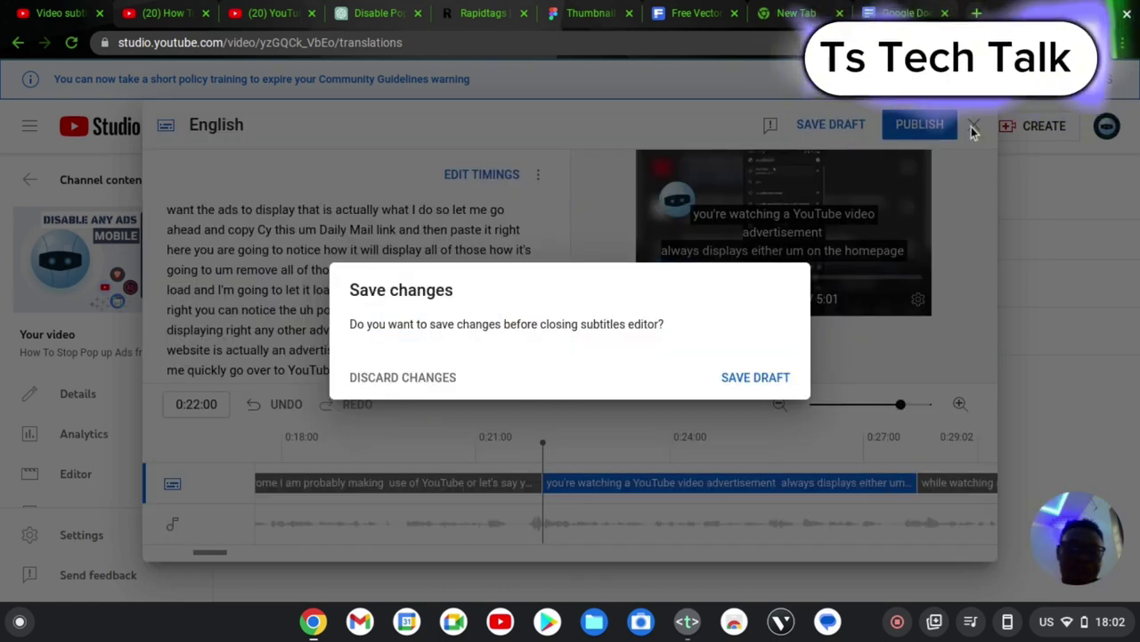
click(403, 378)
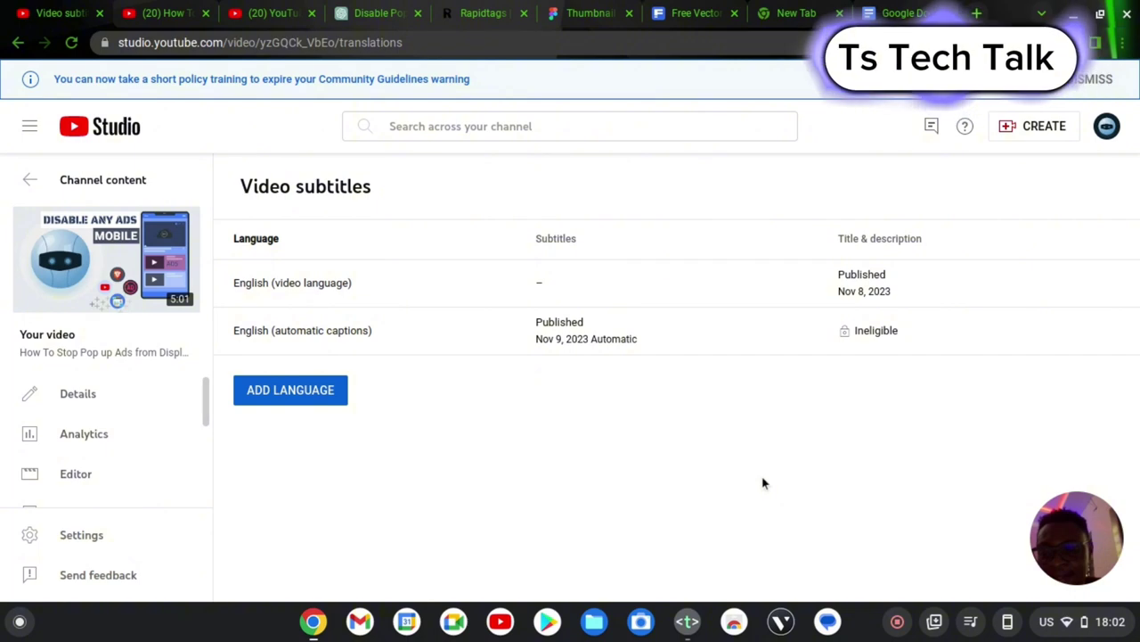
Step: Add Portuguese as a new subtitle language for the video
click(312, 392)
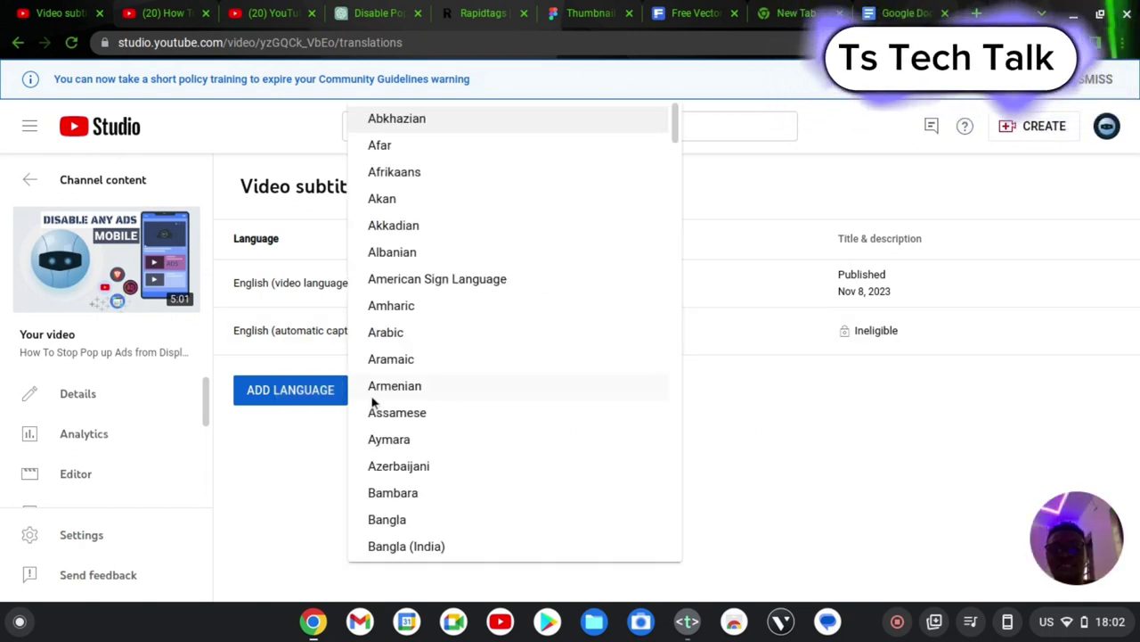
scroll(474, 211, down, 3)
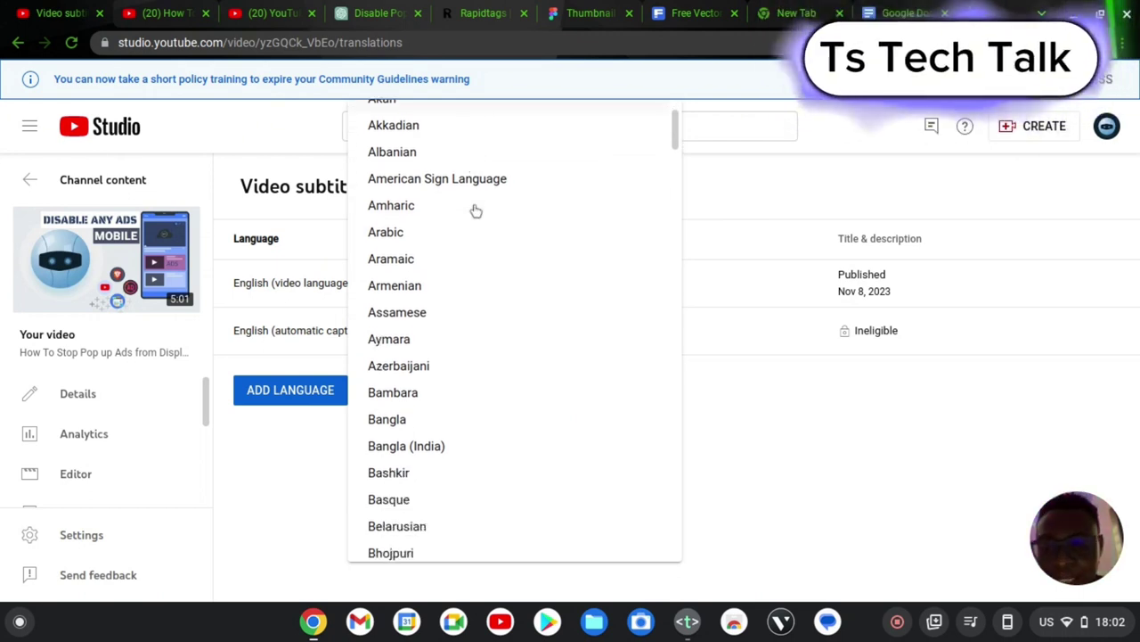
scroll(473, 211, down, 3)
scroll(473, 212, up, 5)
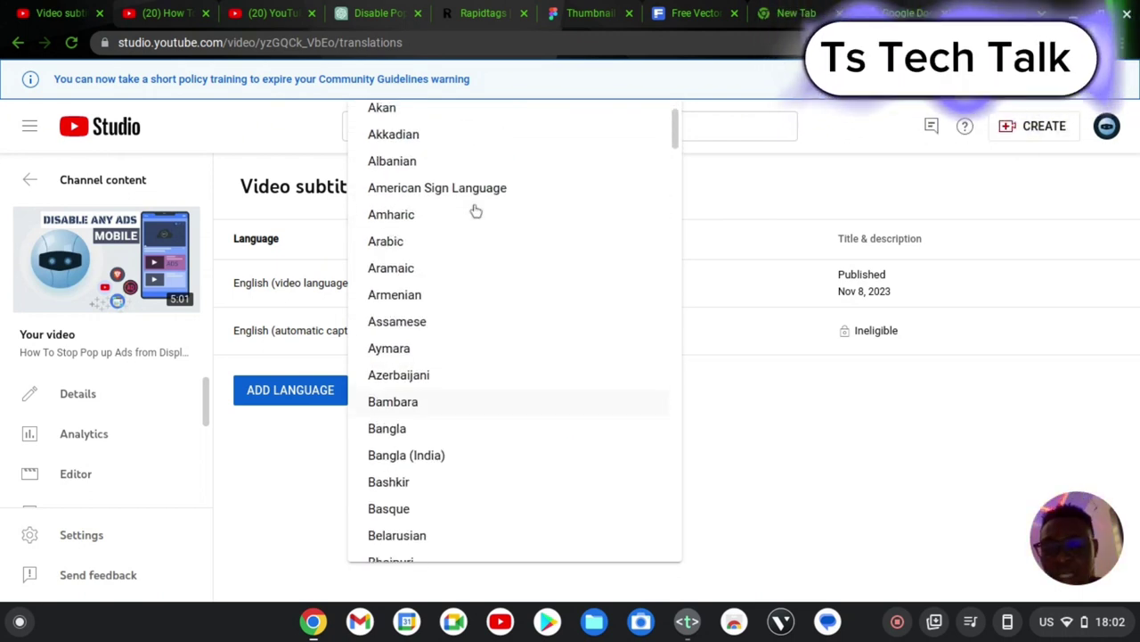
key(p)
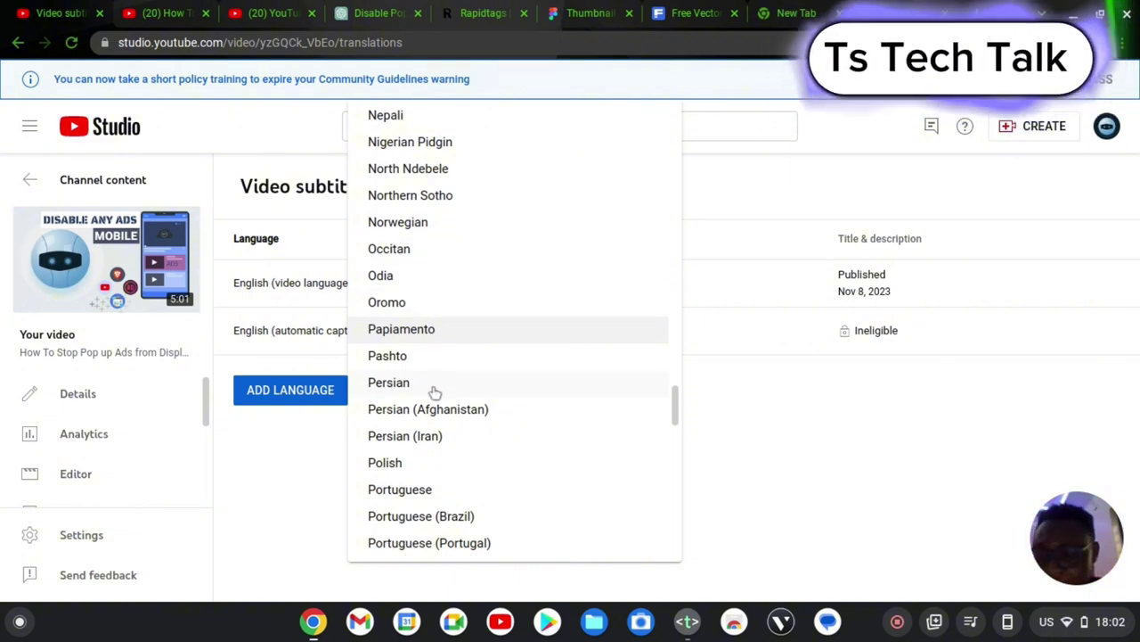
scroll(435, 393, down, 3)
scroll(435, 392, up, 3)
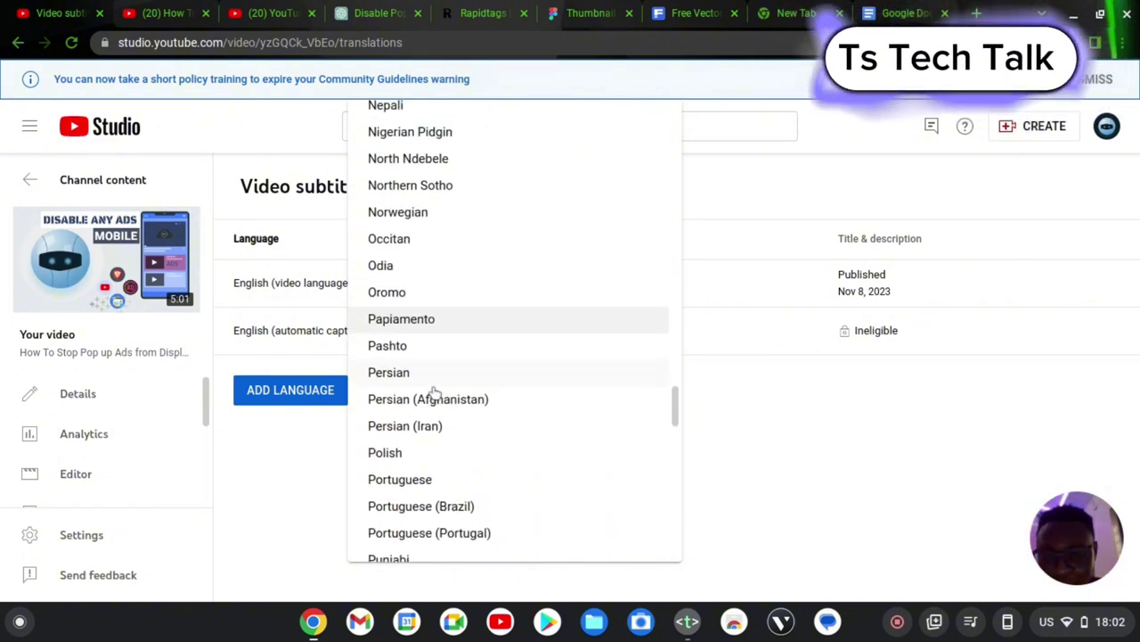
scroll(435, 392, up, 1)
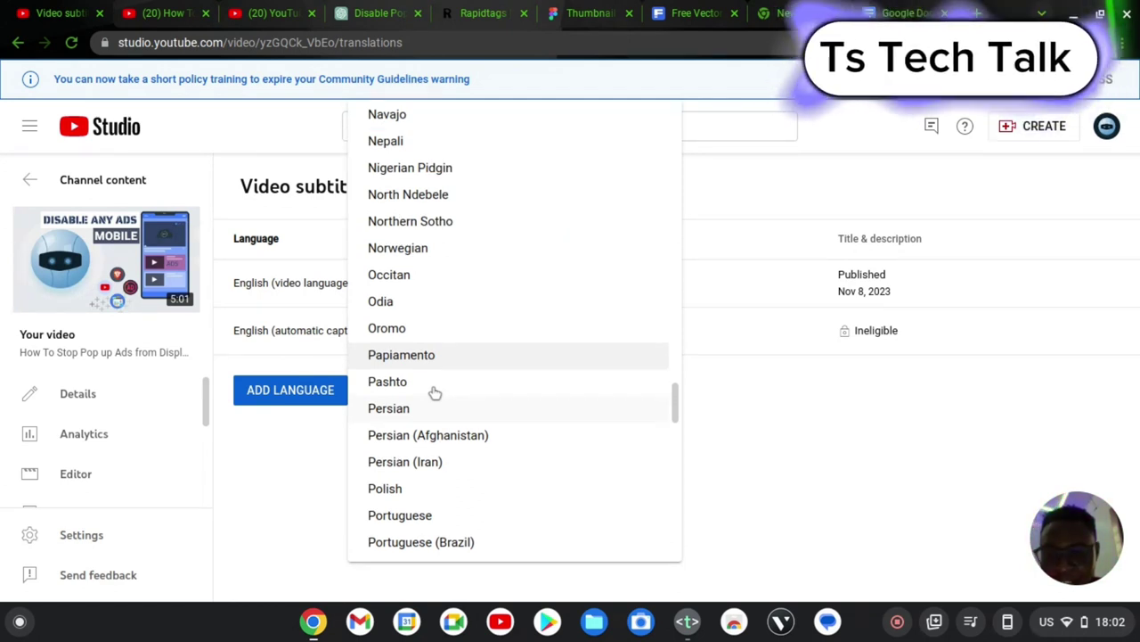
scroll(460, 432, down, 1)
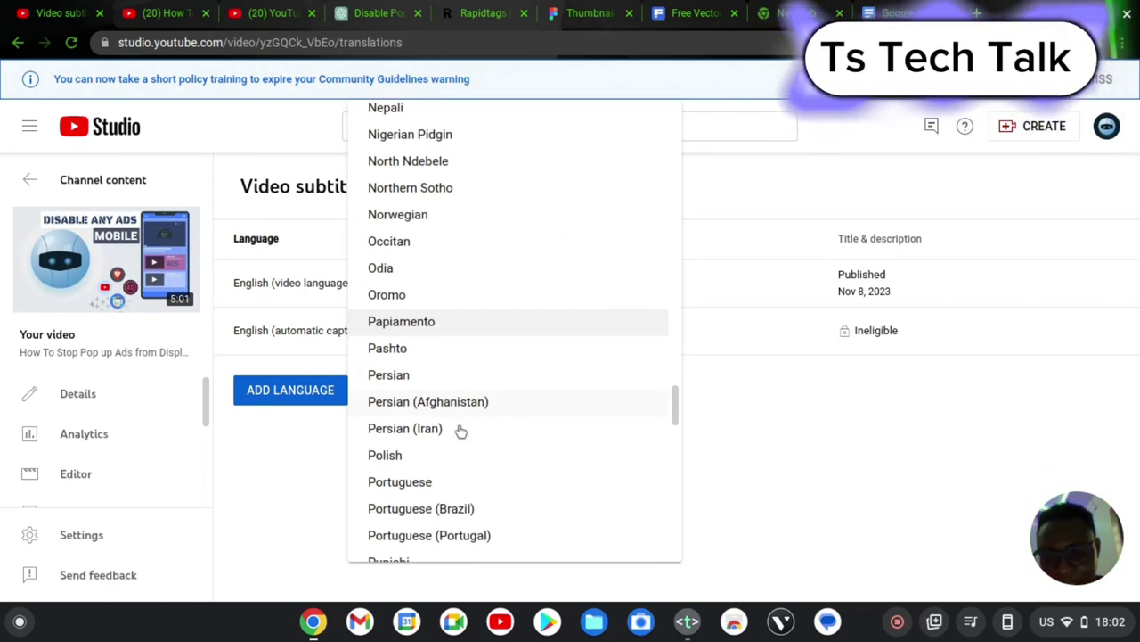
scroll(460, 431, down, 5)
scroll(460, 432, up, 2)
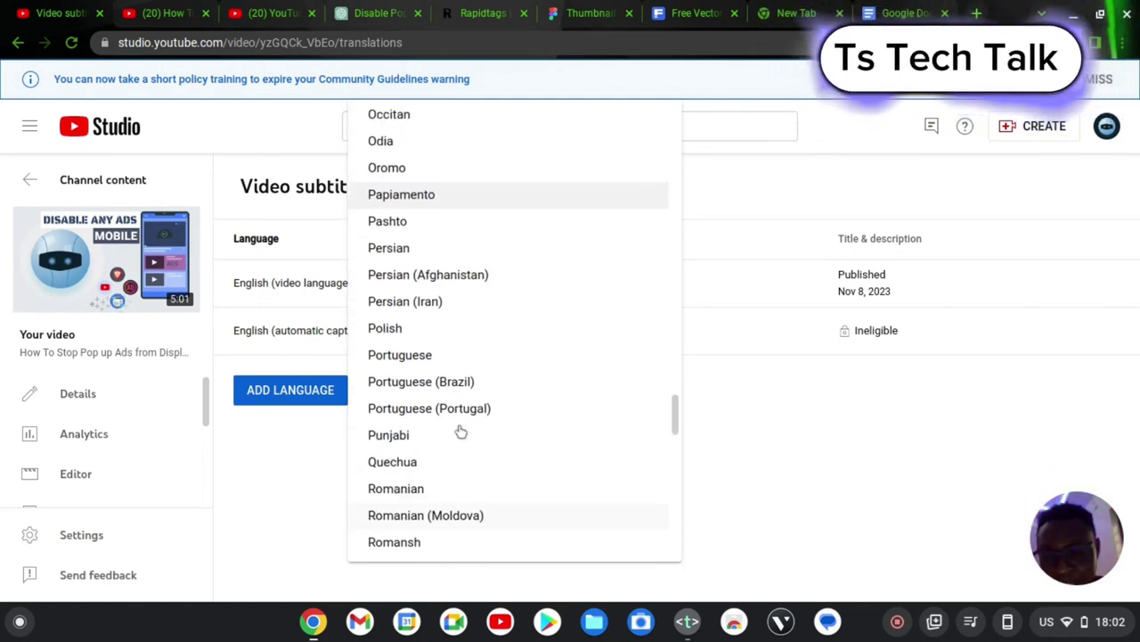
scroll(461, 433, up, 1)
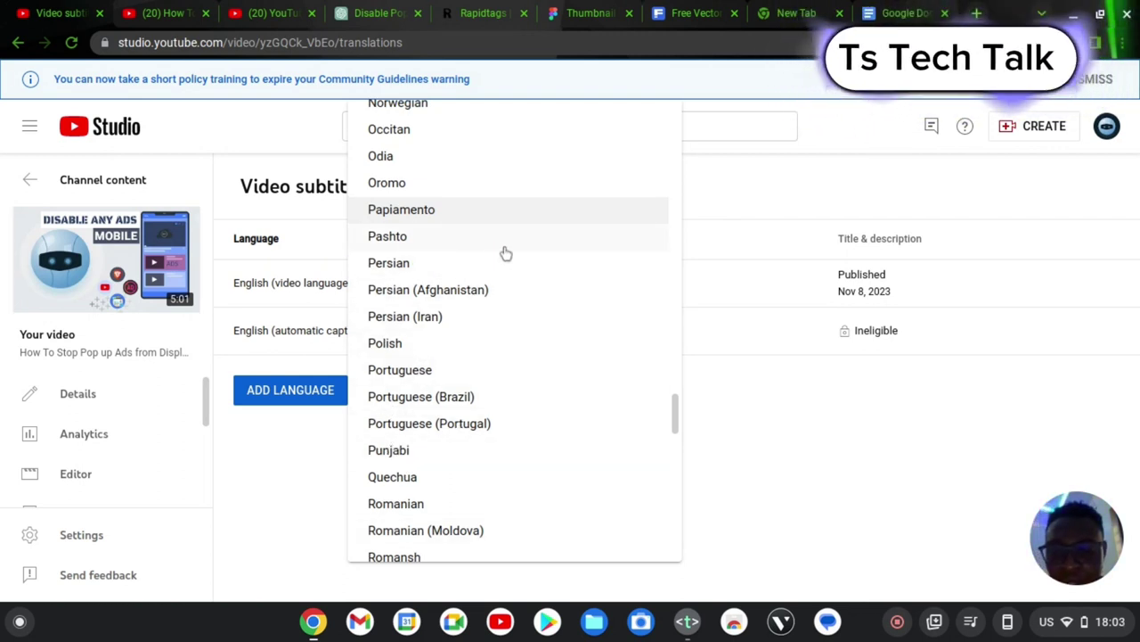
scroll(505, 254, down, 3)
scroll(505, 253, up, 5)
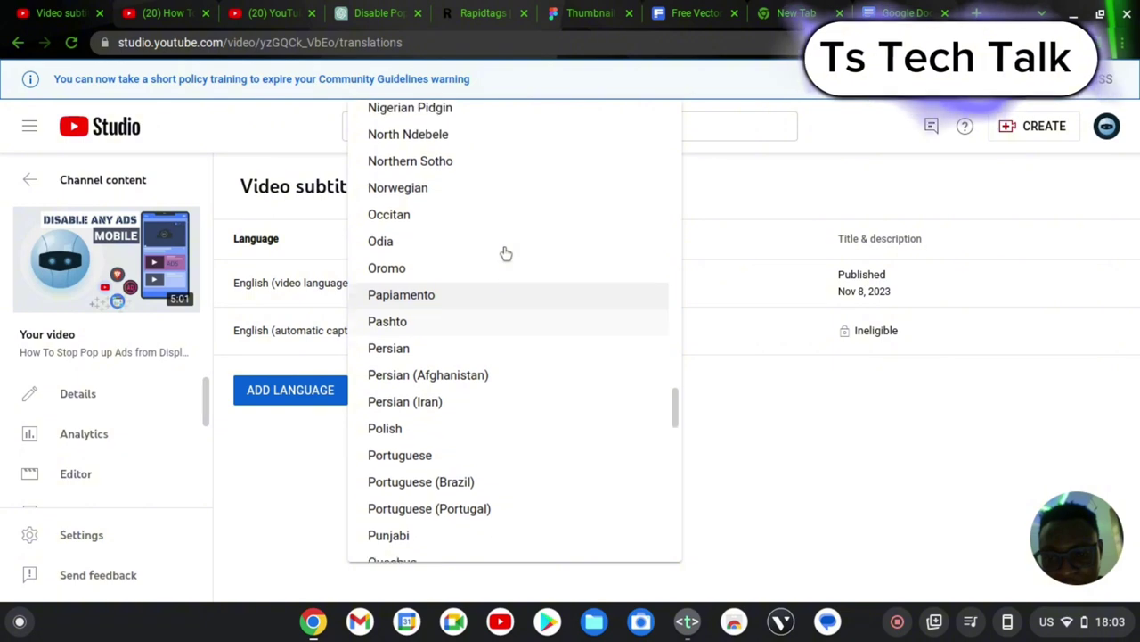
scroll(505, 254, up, 4)
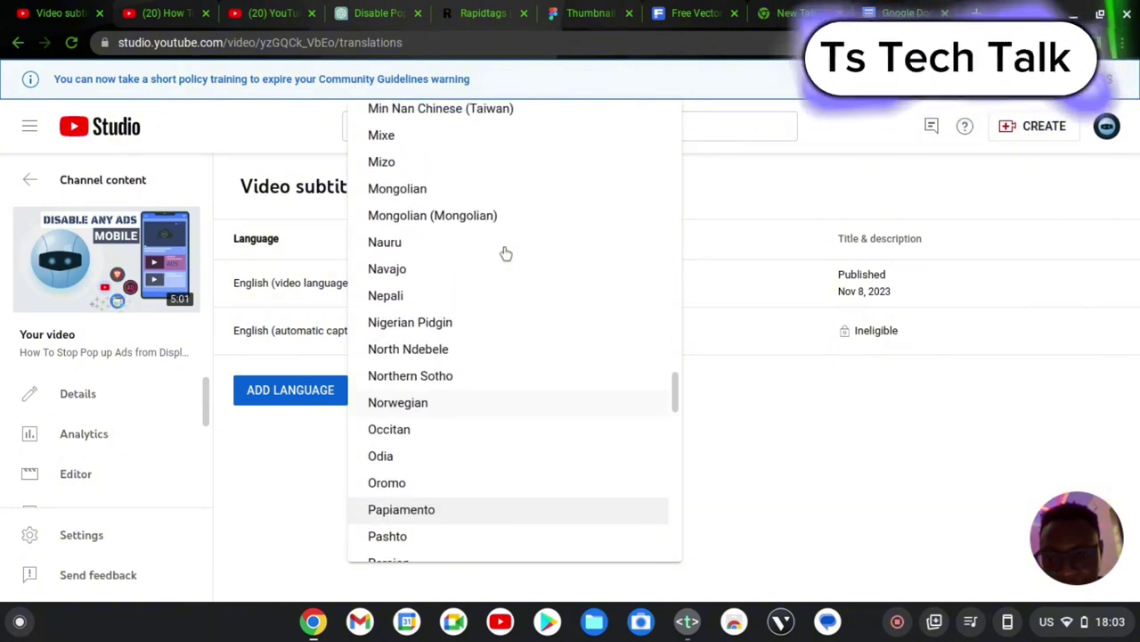
scroll(505, 254, down, 7)
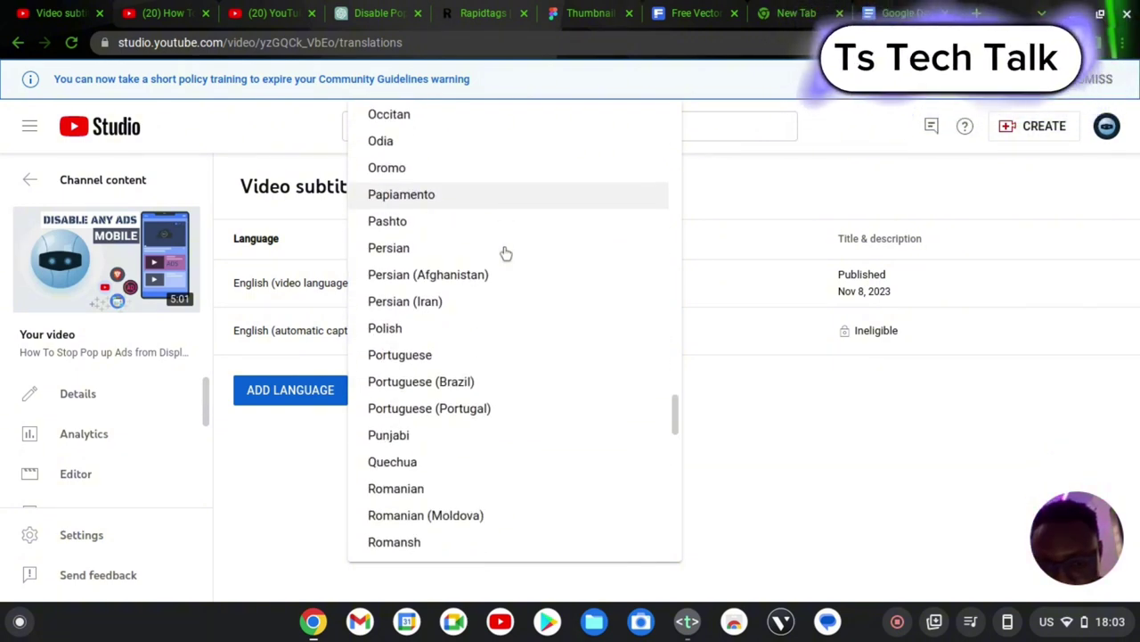
click(417, 357)
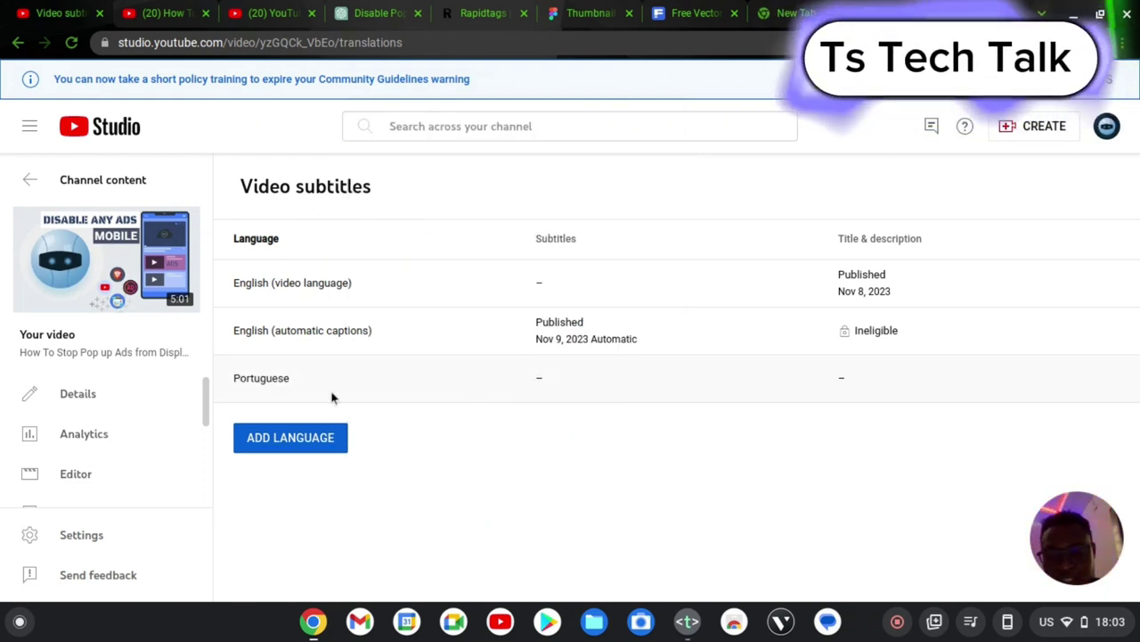
click(553, 382)
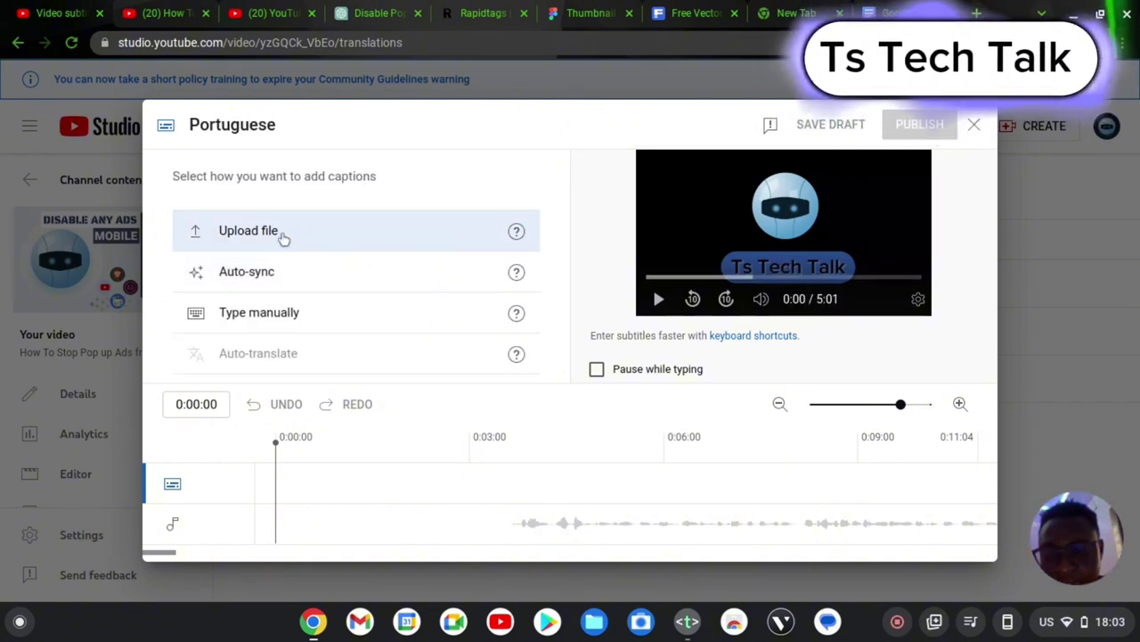
click(279, 281)
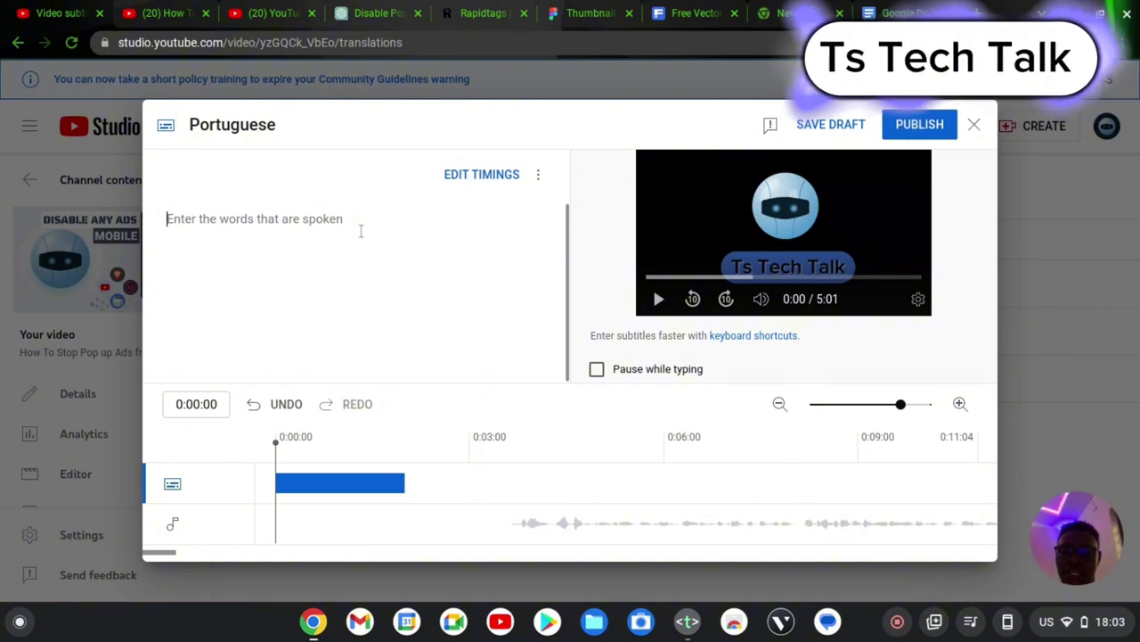
click(975, 126)
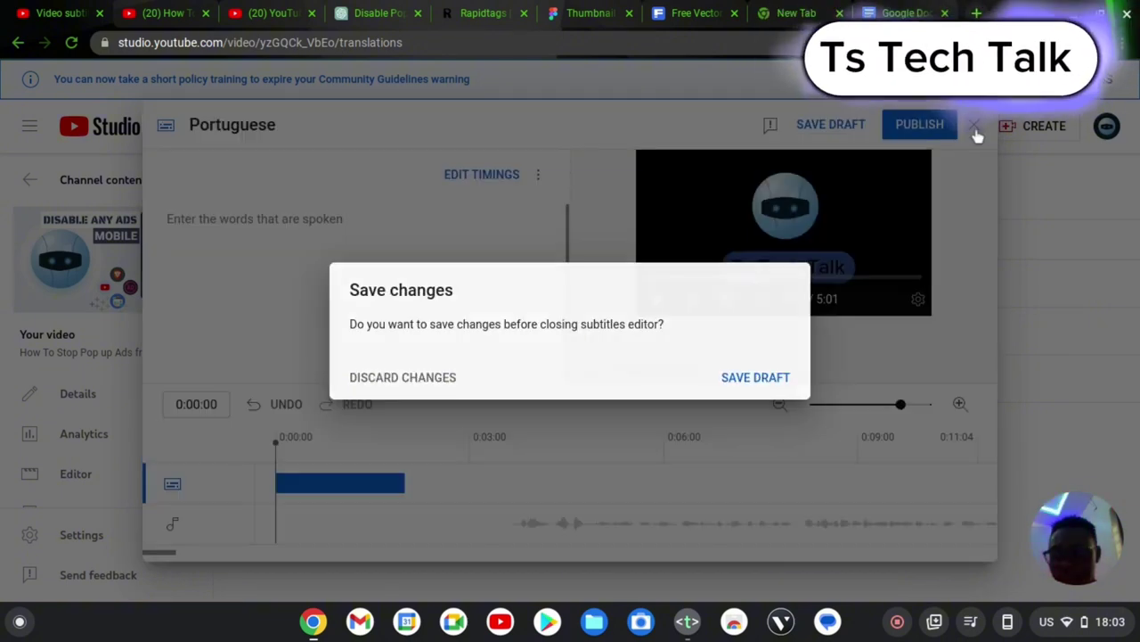
click(415, 385)
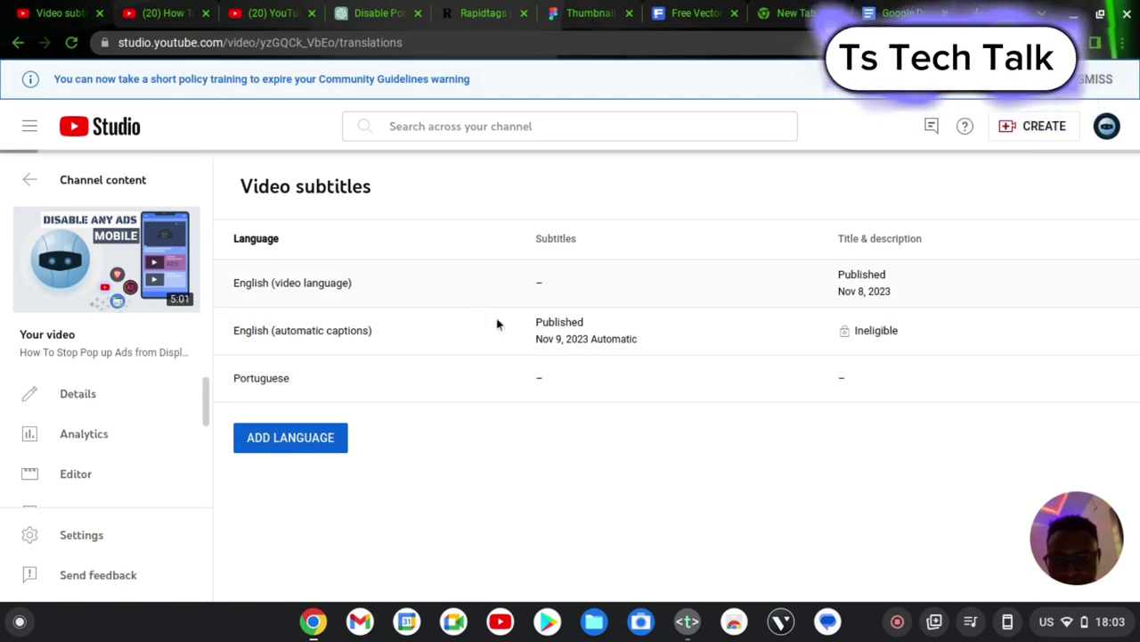
Step: Copy the full caption text from the English automatic captions and close the subtitles editor, discarding the changes
mouse_move(583, 333)
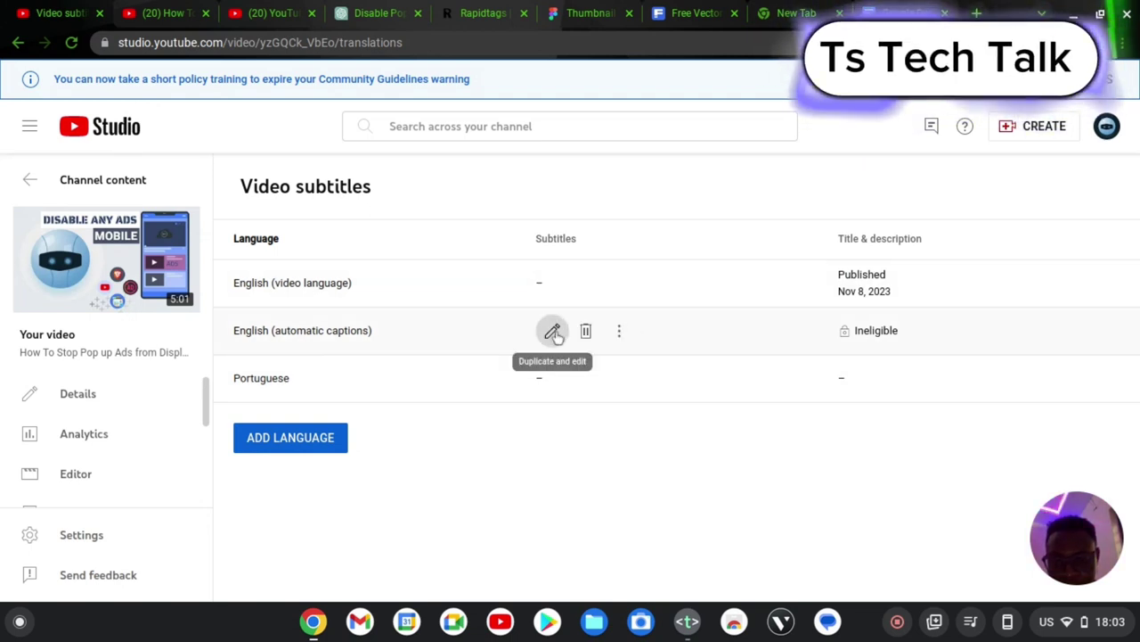
click(552, 331)
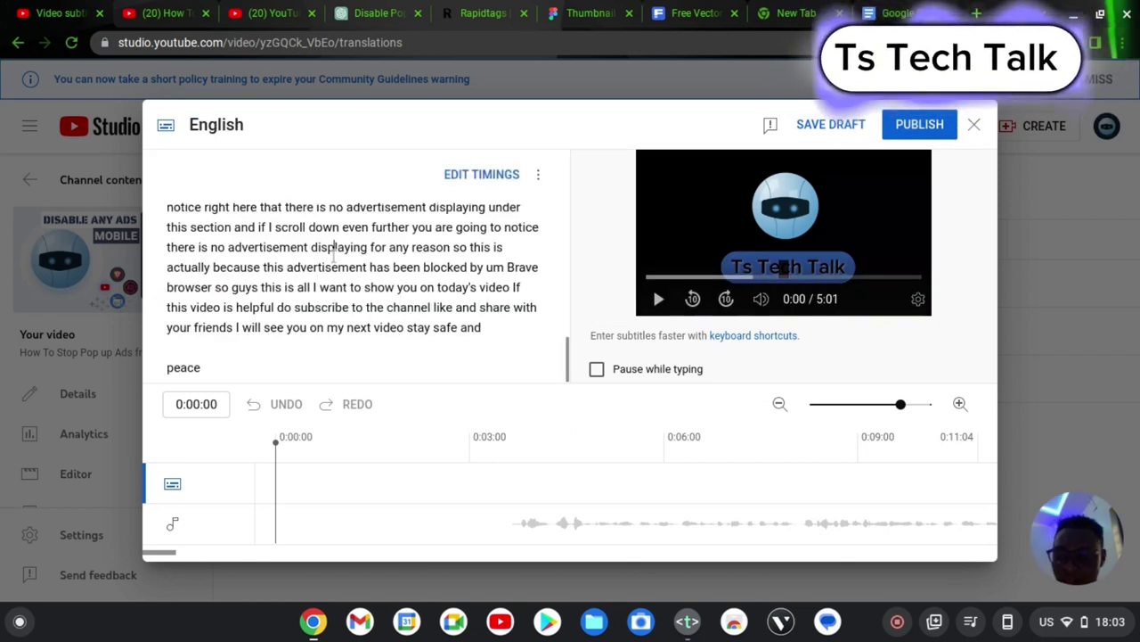
key(ctrl+a)
key(ctrl+c)
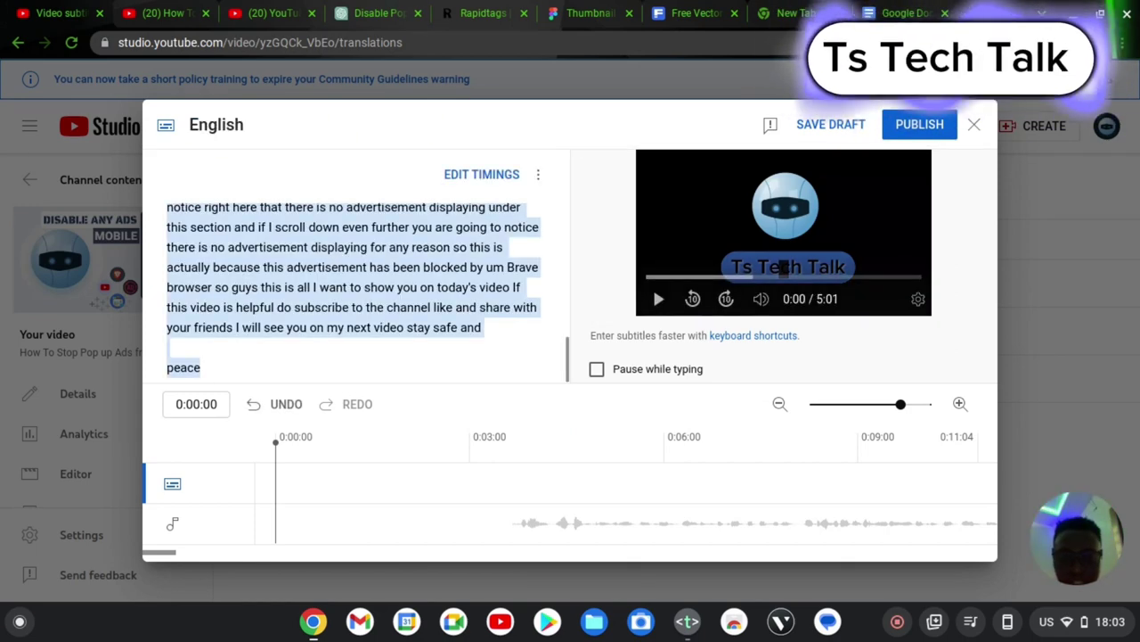
click(976, 132)
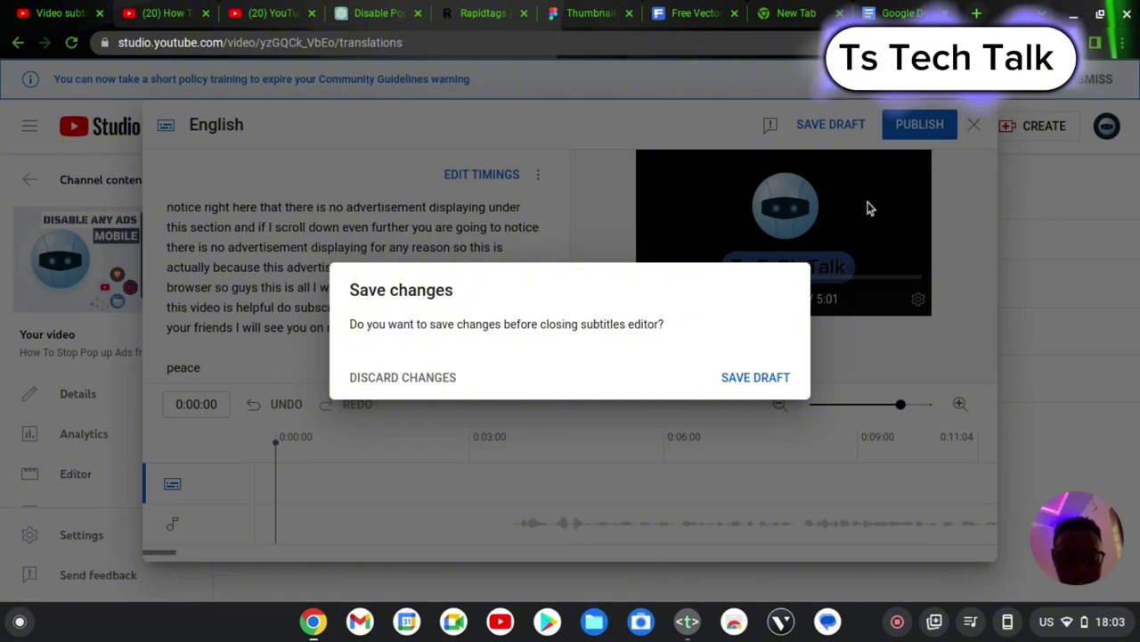
click(379, 392)
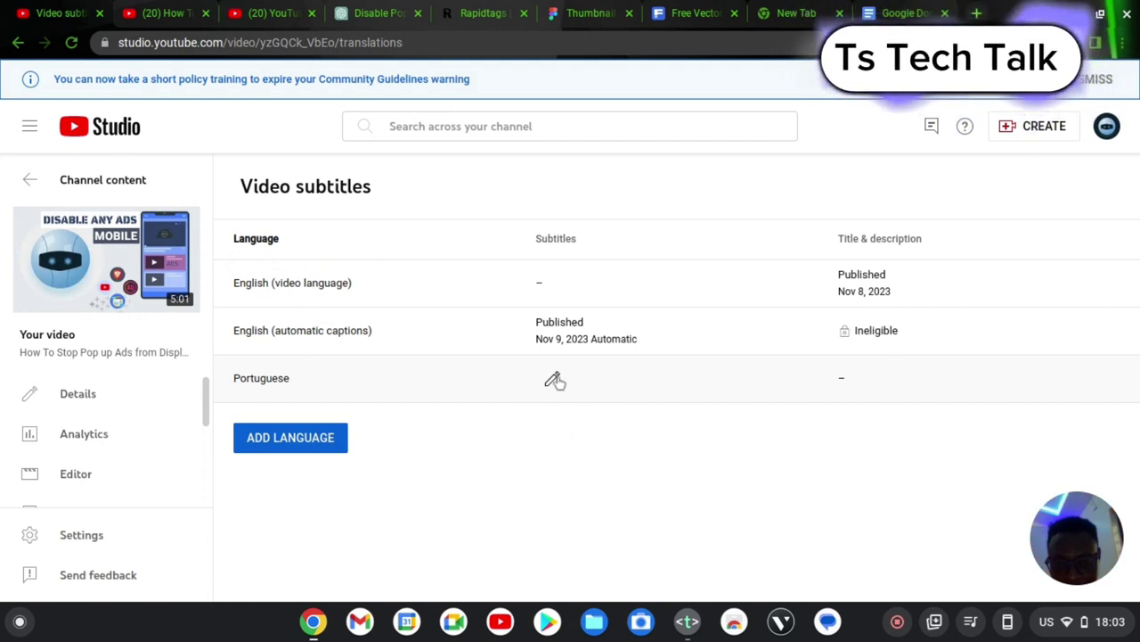
Step: Add Portuguese subtitles using Auto-sync, paste the copied caption text and publish them
click(552, 378)
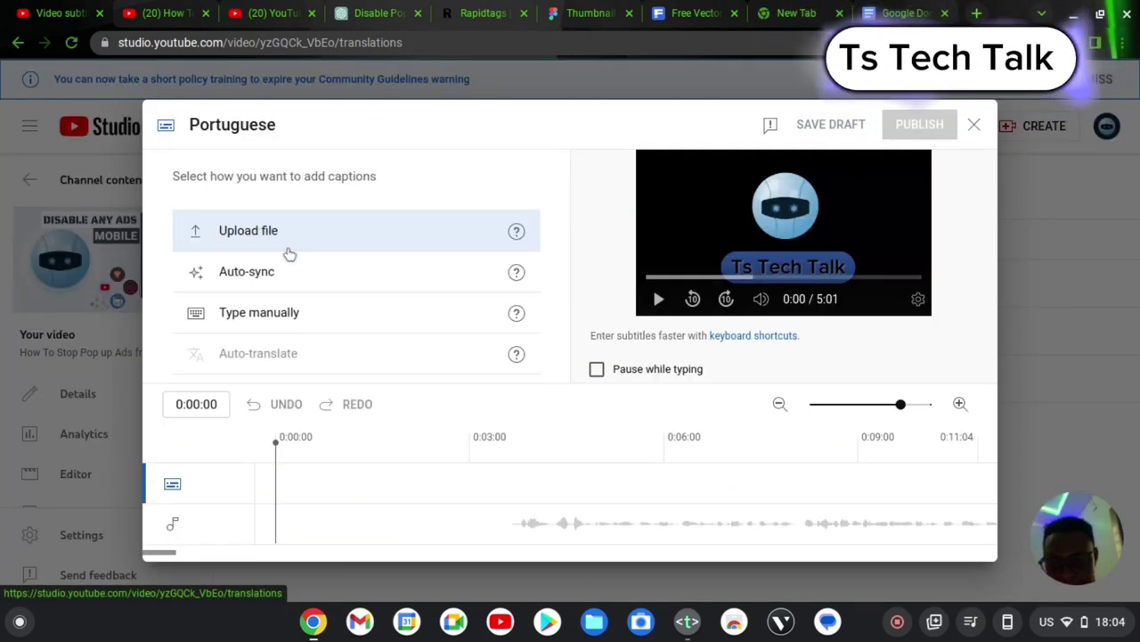
click(276, 276)
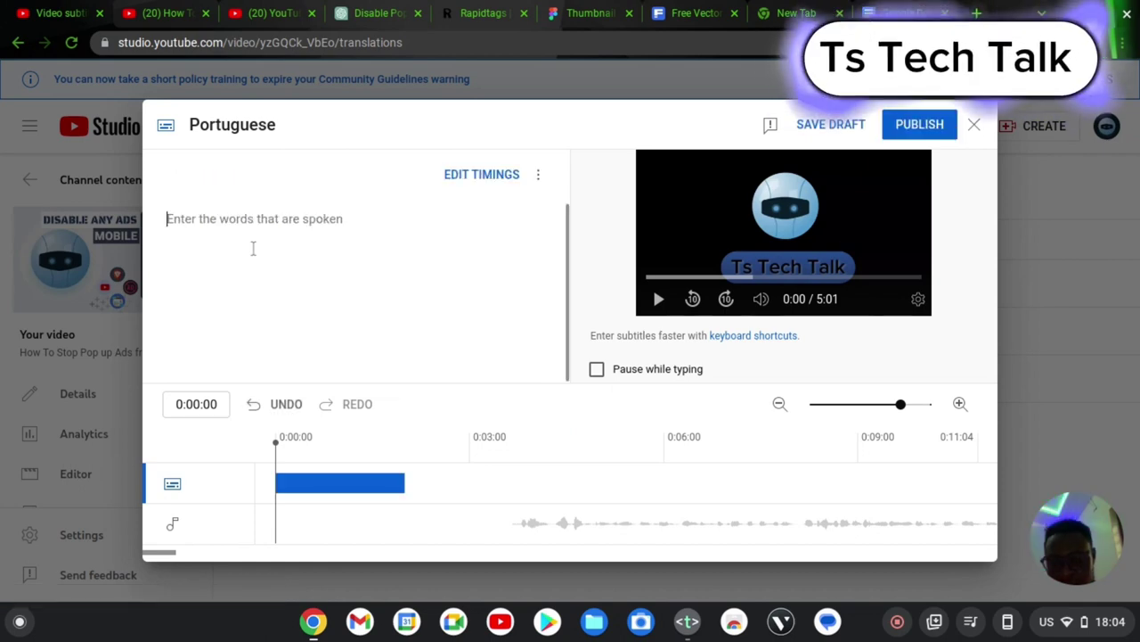
key(ctrl+v)
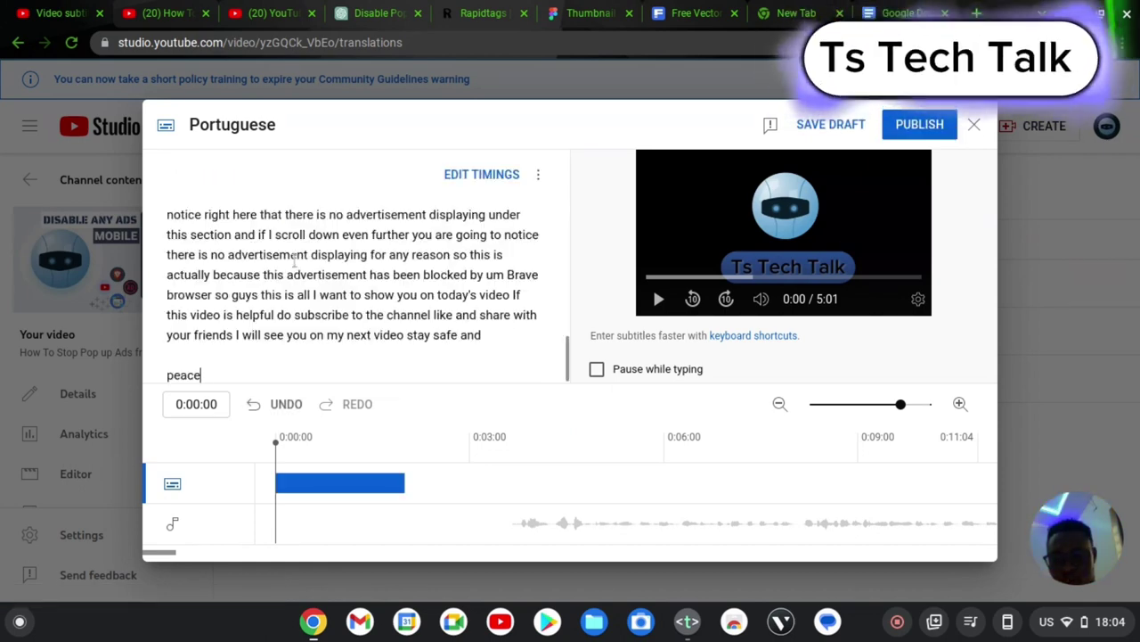
click(917, 134)
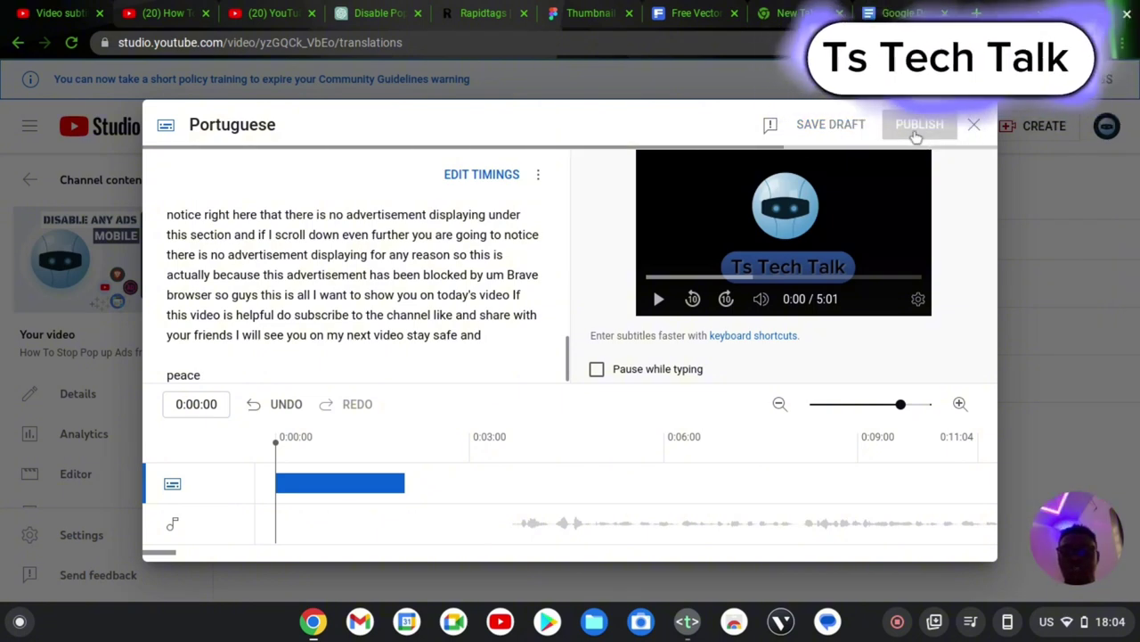
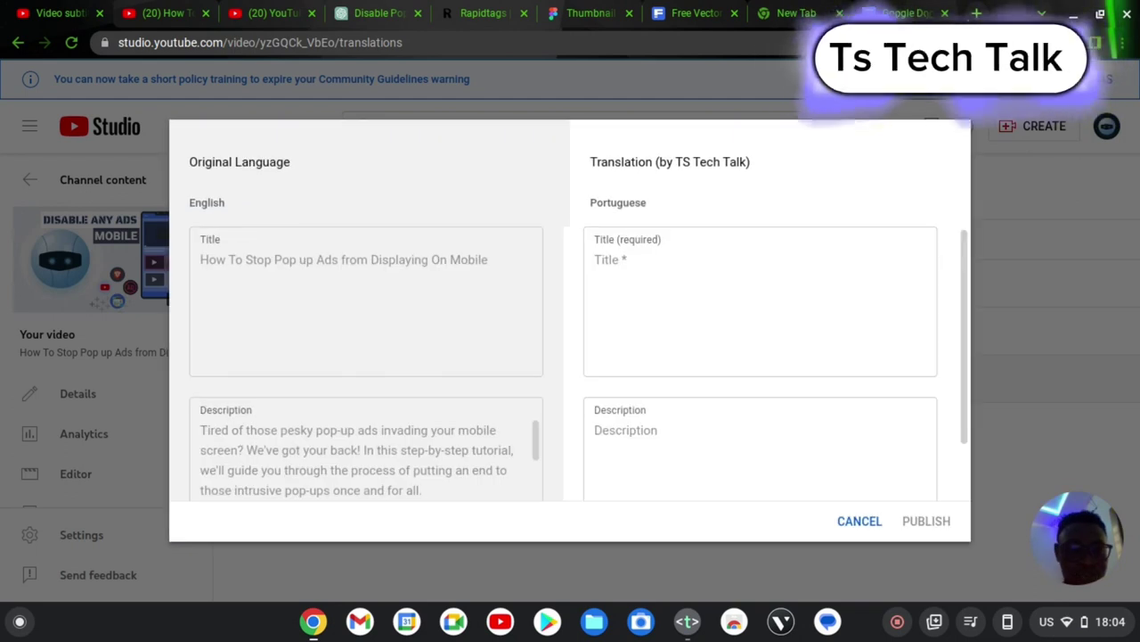
Step: Search Google for "translator" in the browser tab that holds Google Docs
click(909, 12)
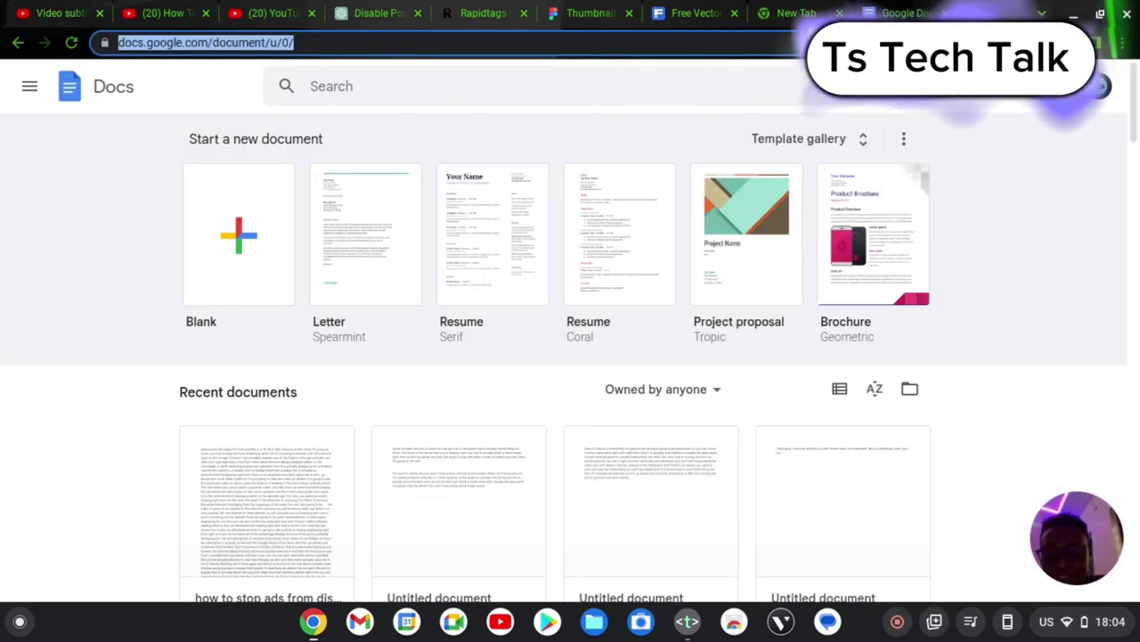
text(tra)
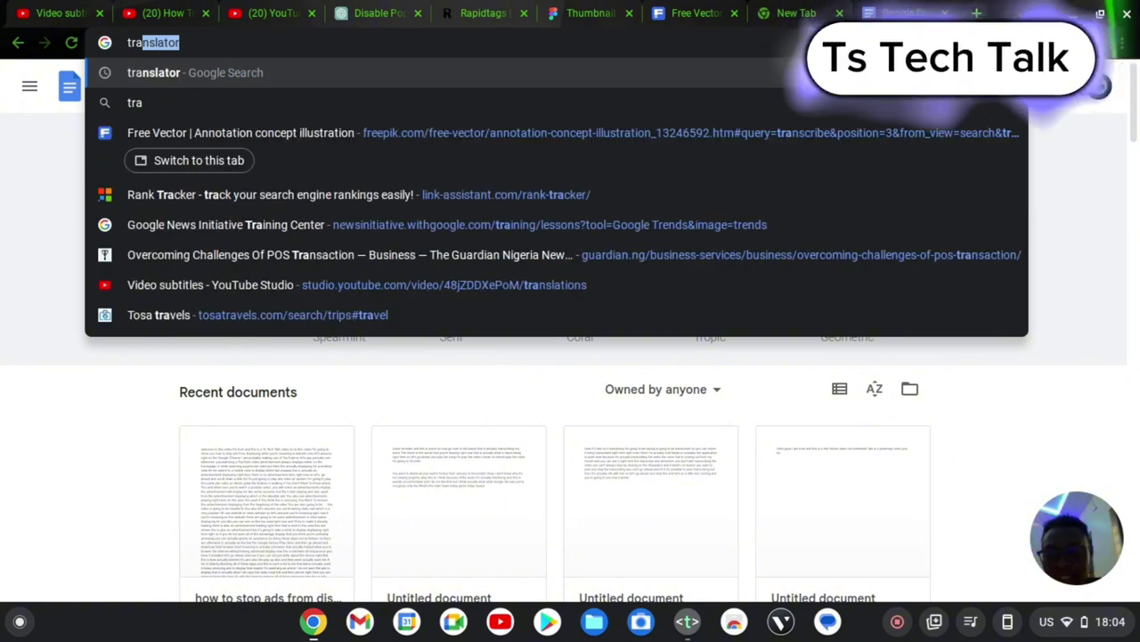
text(nslator)
key(Return)
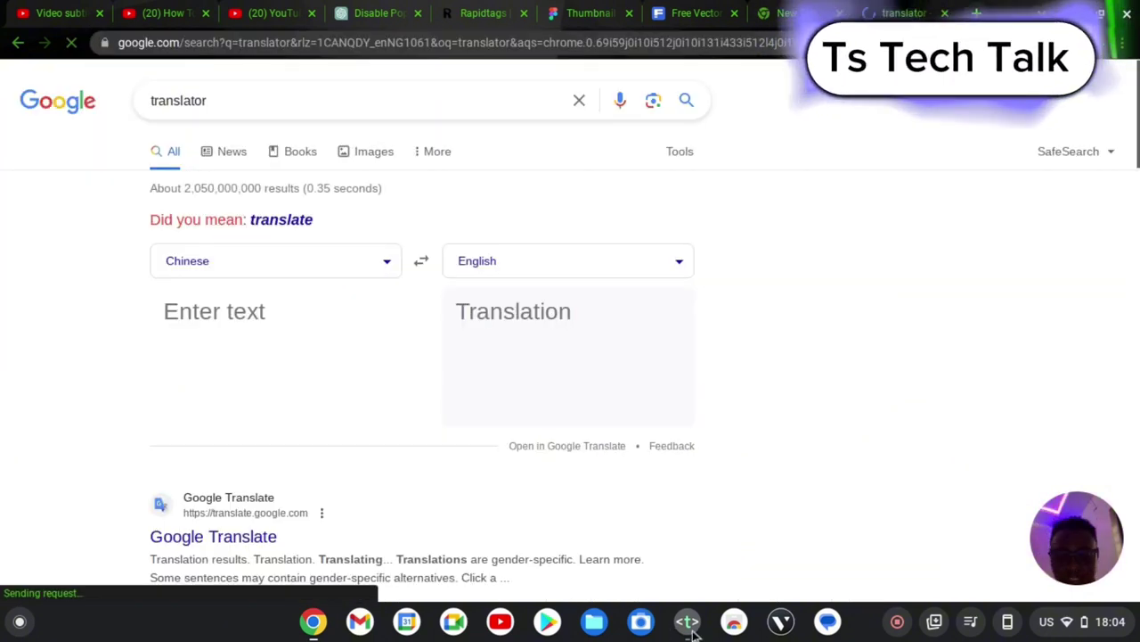
Step: Copy the video title "How To Stop Pop up Ads from Displaying On Mobile" from the Text app and return to the translator
click(689, 623)
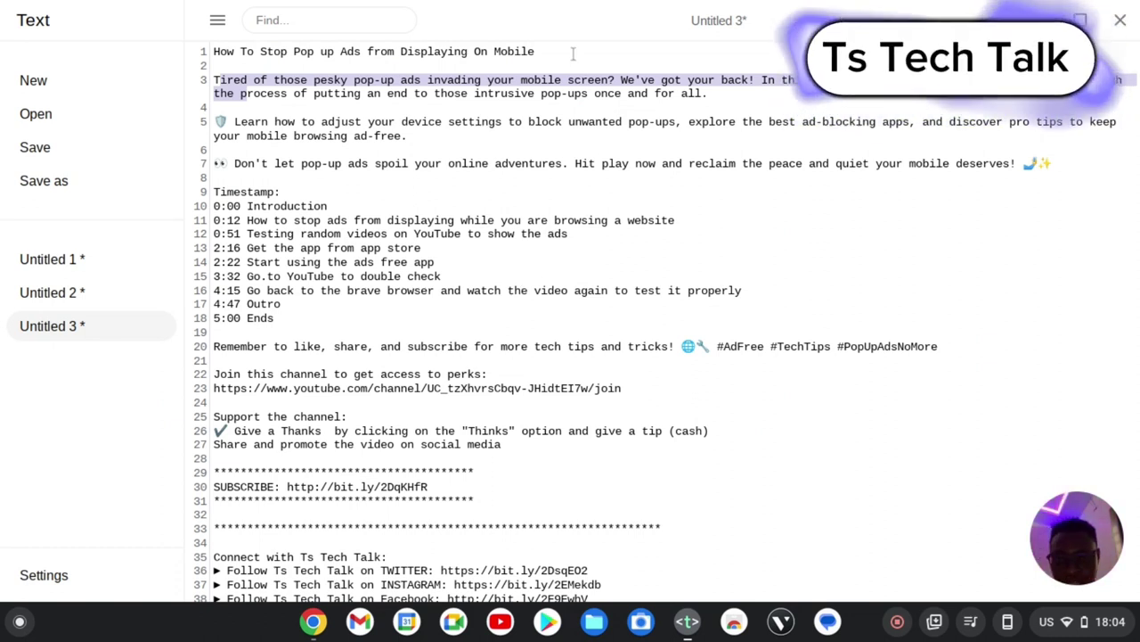
drag(573, 51, 207, 55)
key(ctrl+c)
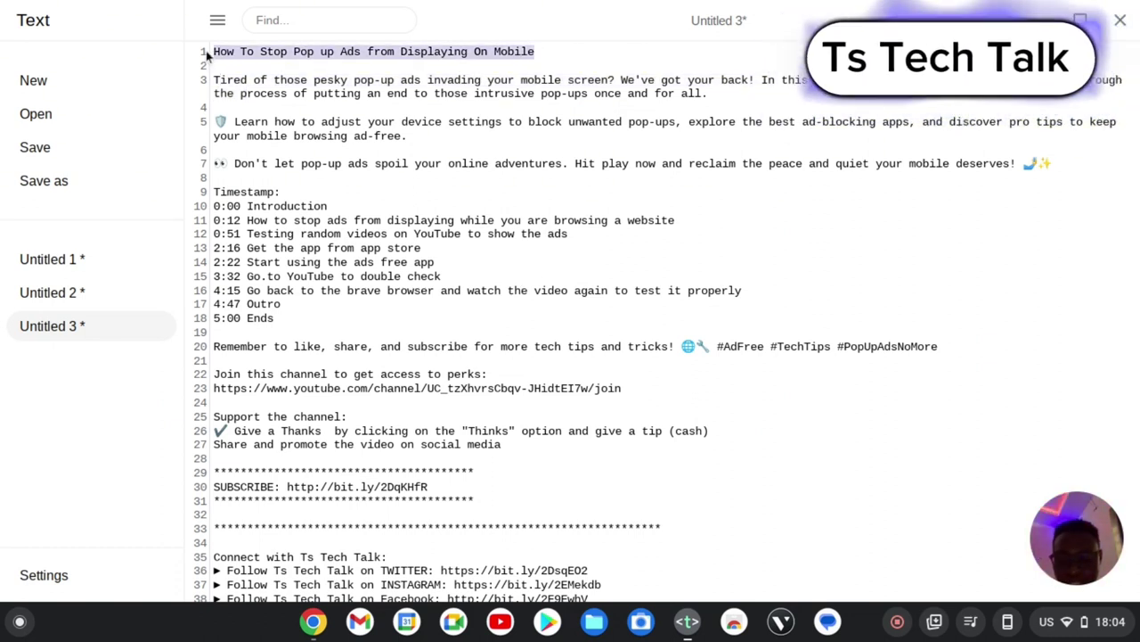
key(alt+Tab)
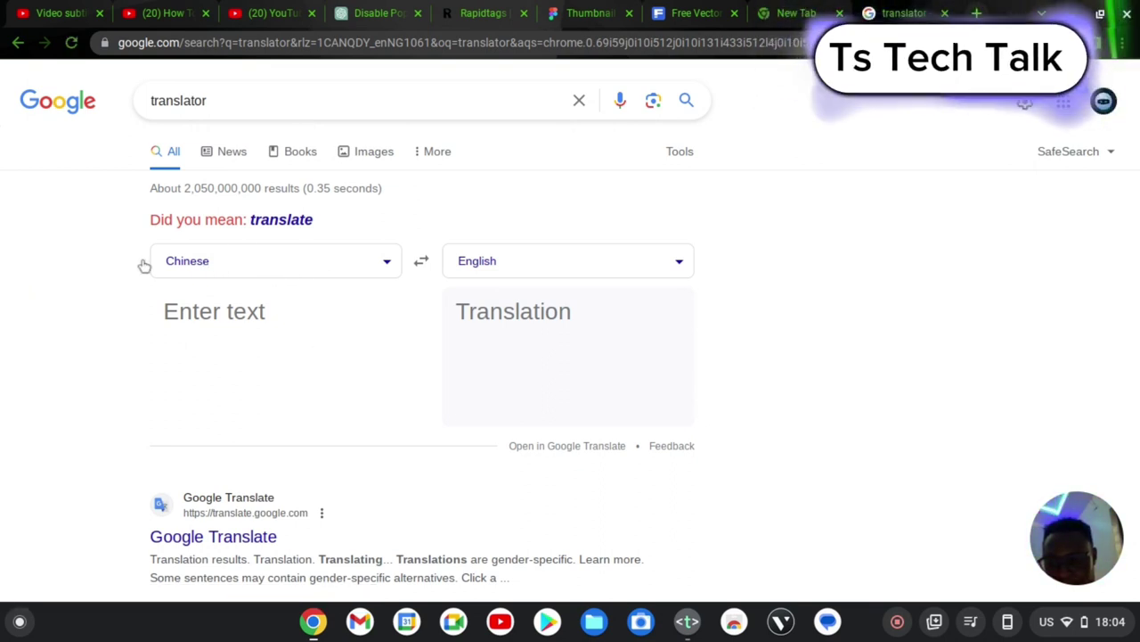
Step: Set the translator to translate from English to Portuguese
click(235, 272)
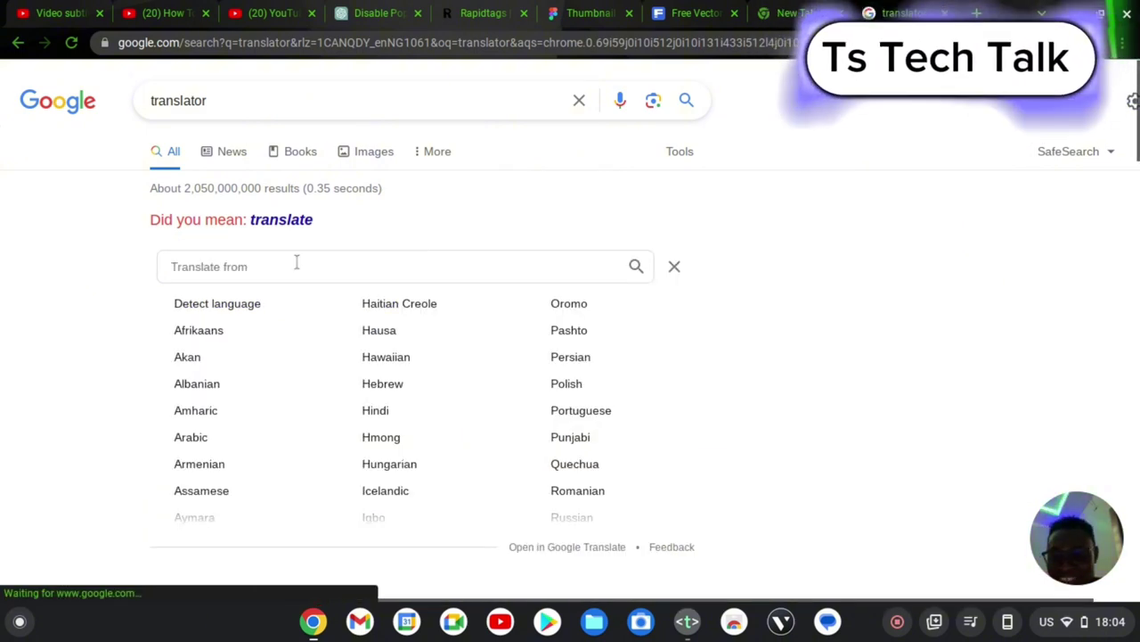
text(e)
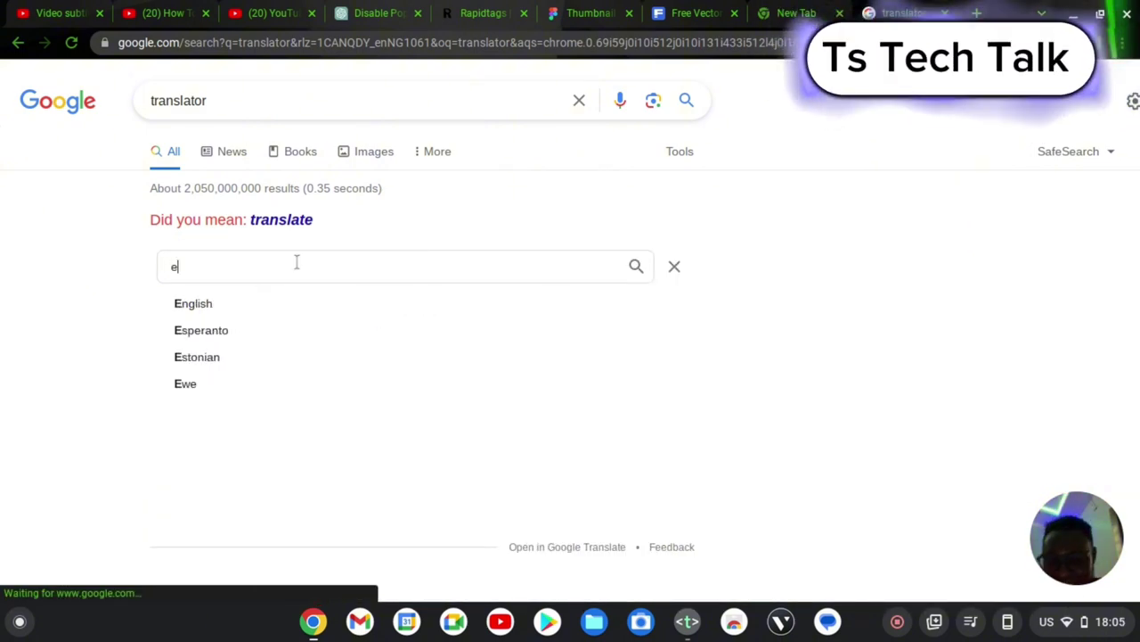
text(n)
click(205, 306)
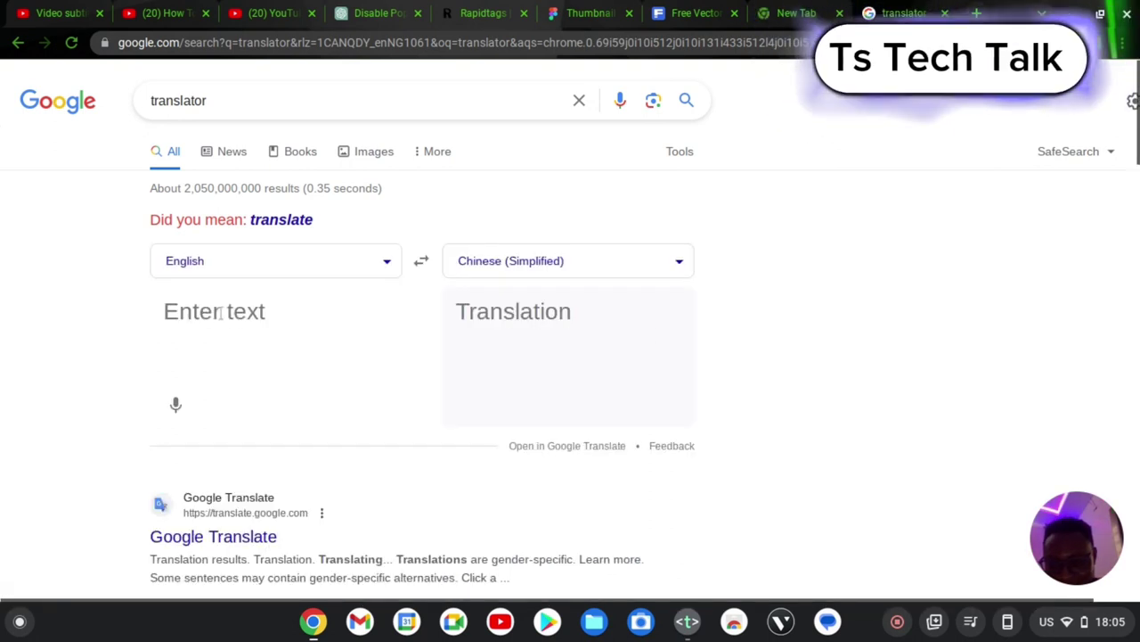
click(554, 267)
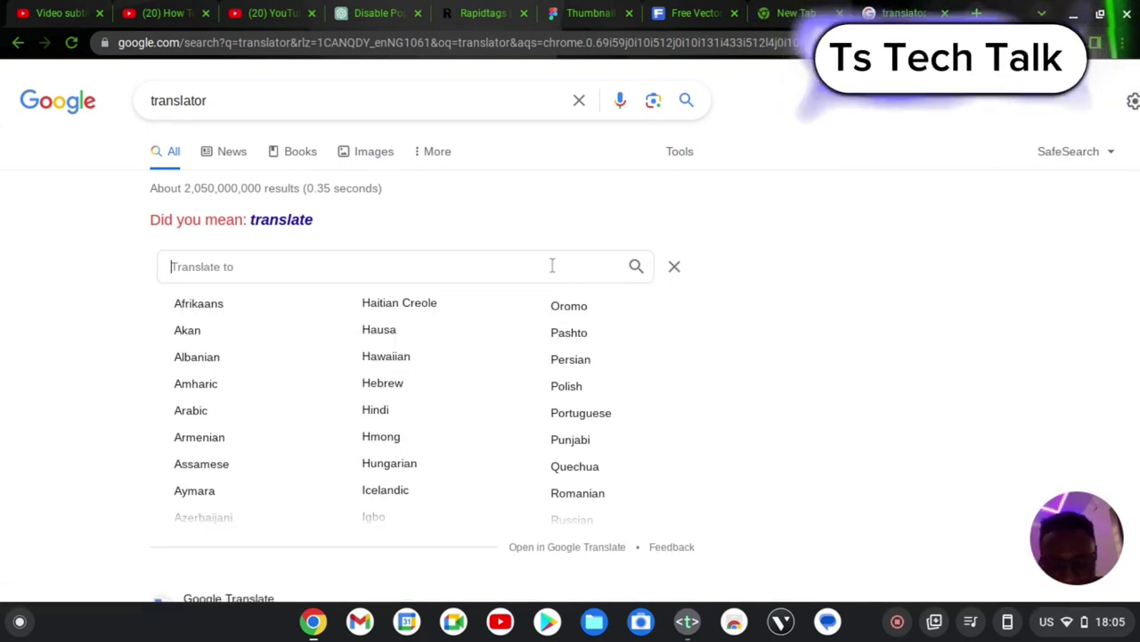
text(por)
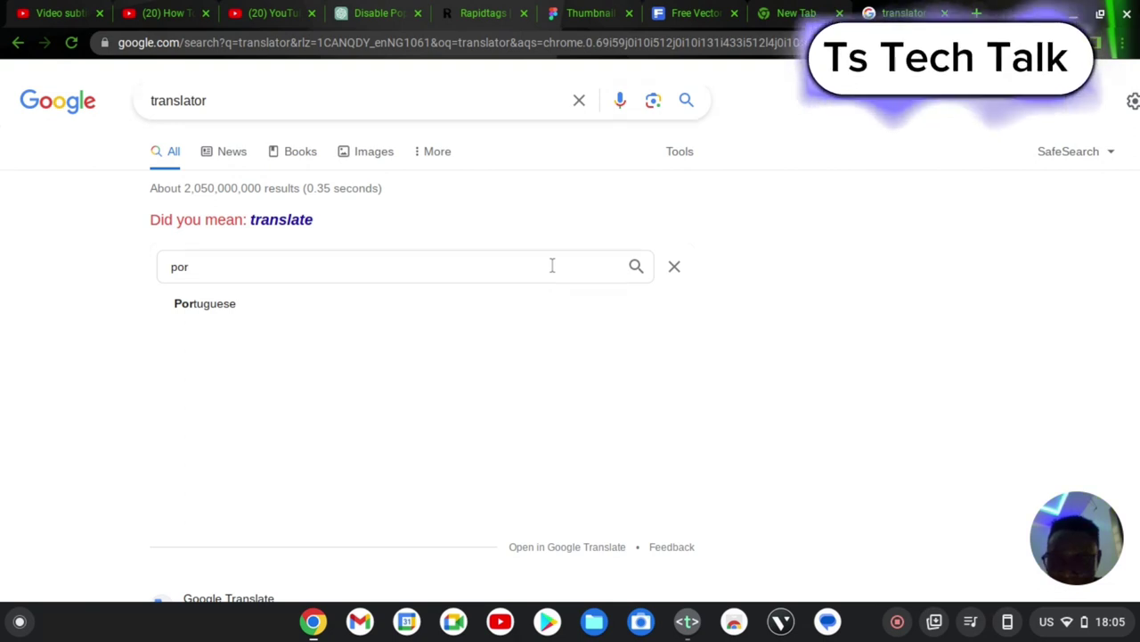
click(336, 308)
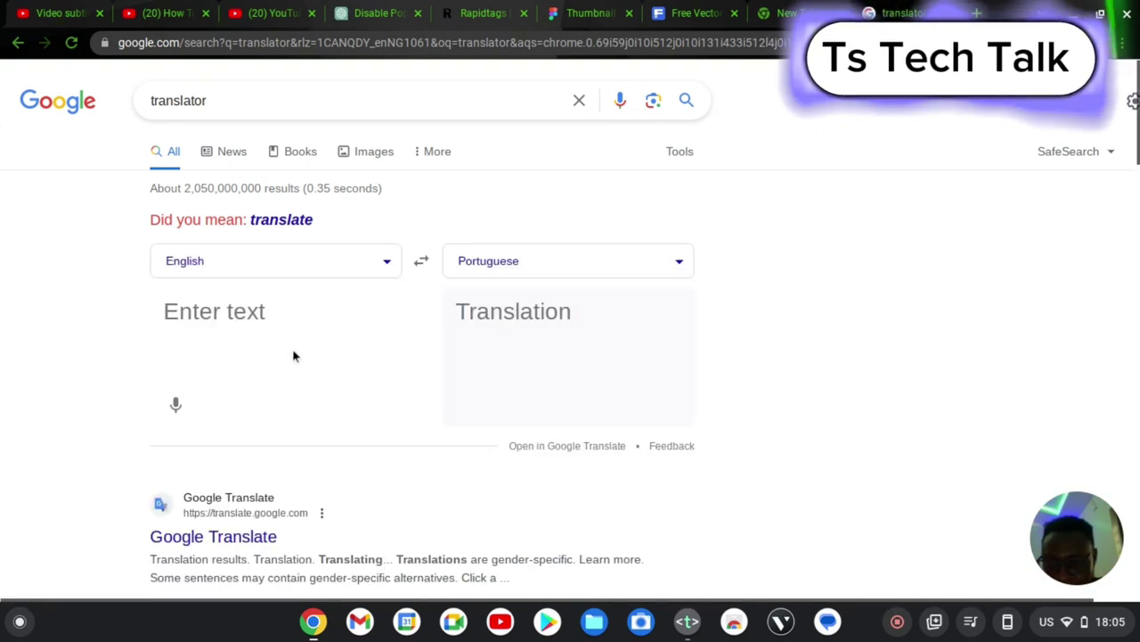
Step: Translate the copied title and paste "Como impedir a exibição de anúncios pop-up no celular" as the Portuguese title in YouTube Studio
key(ctrl+v)
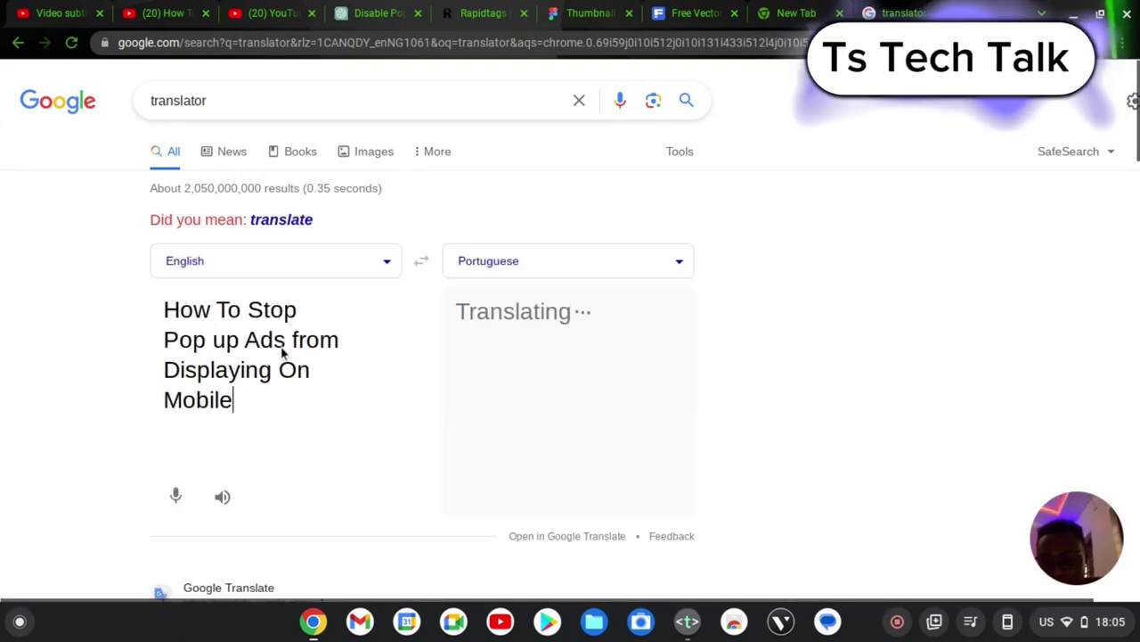
drag(645, 383, 463, 330)
key(ctrl+c)
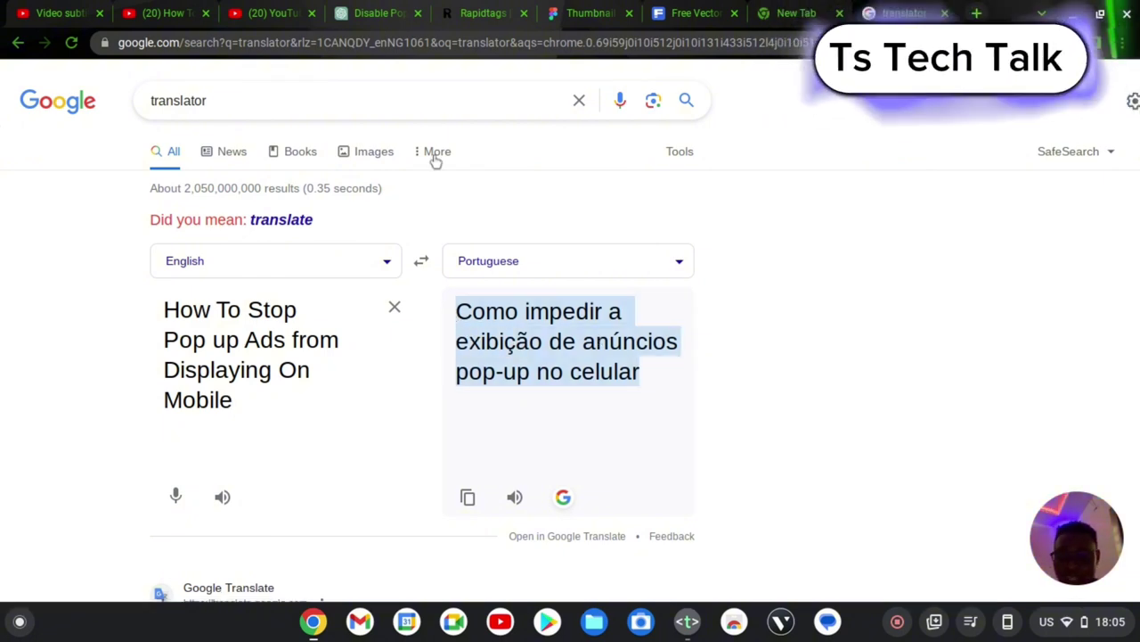
click(84, 9)
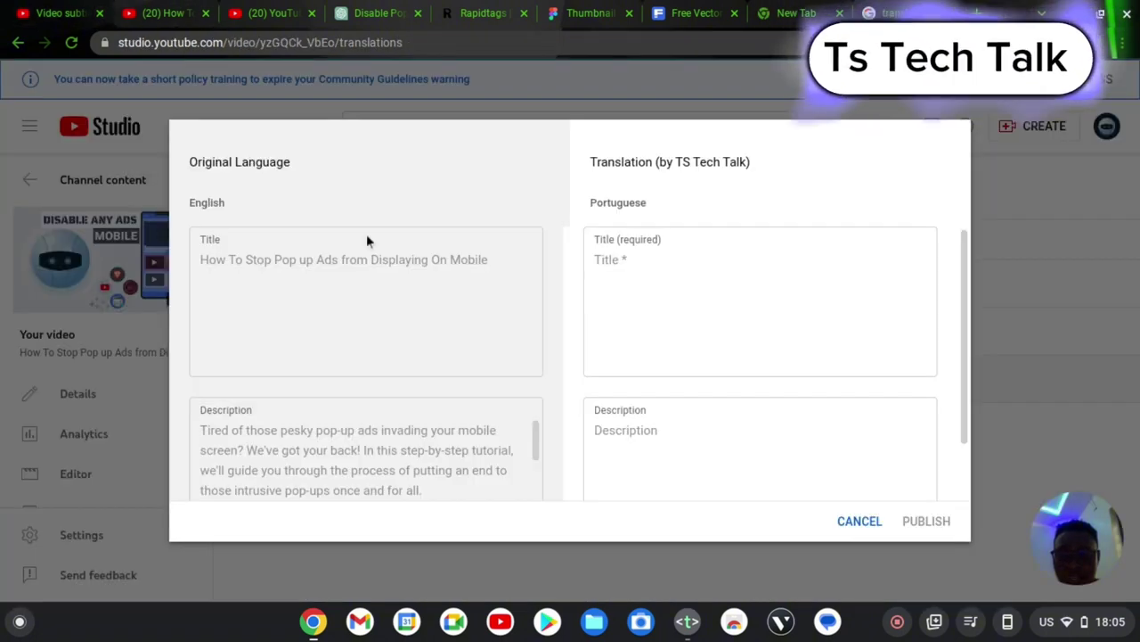
click(675, 258)
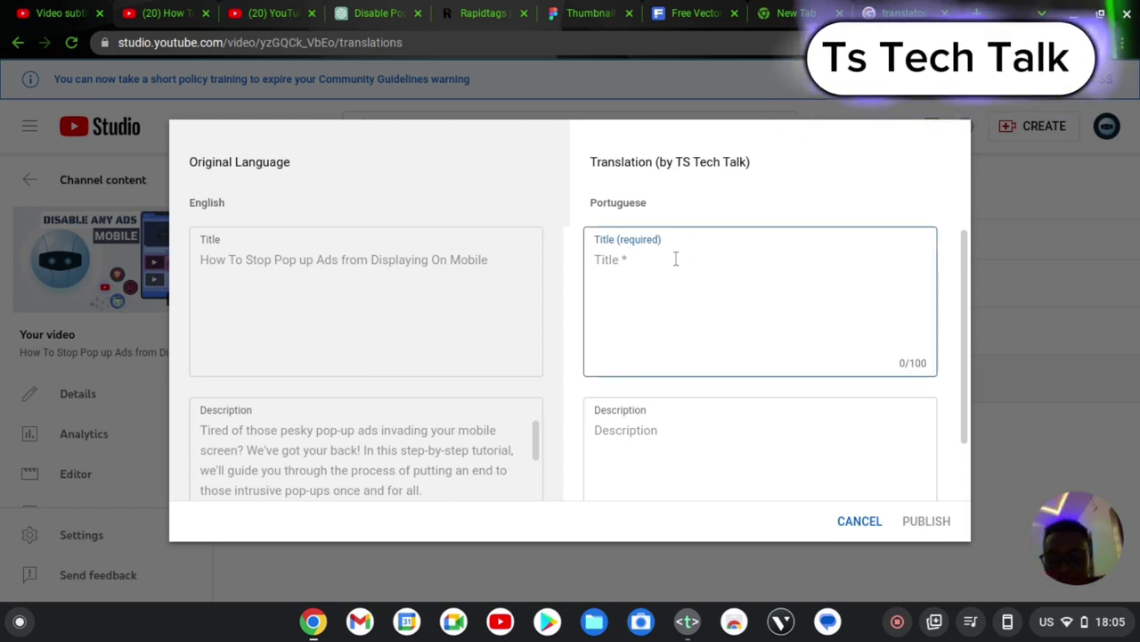
key(ctrl+v)
Step: Copy the full video description below the title from the Text app and return to the translator
click(885, 10)
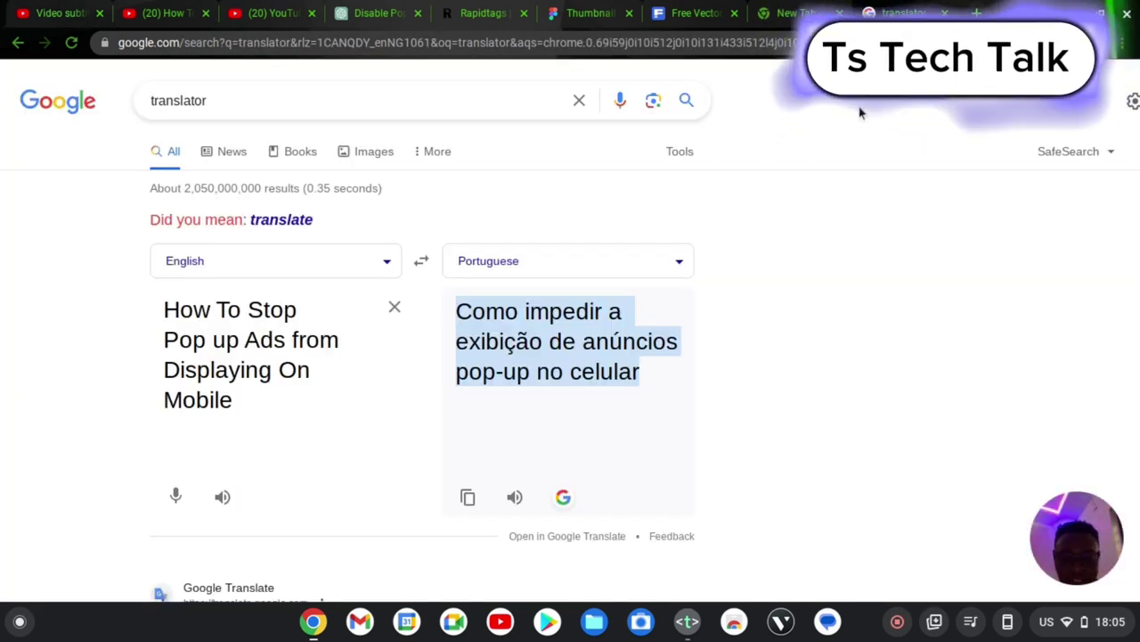
click(687, 632)
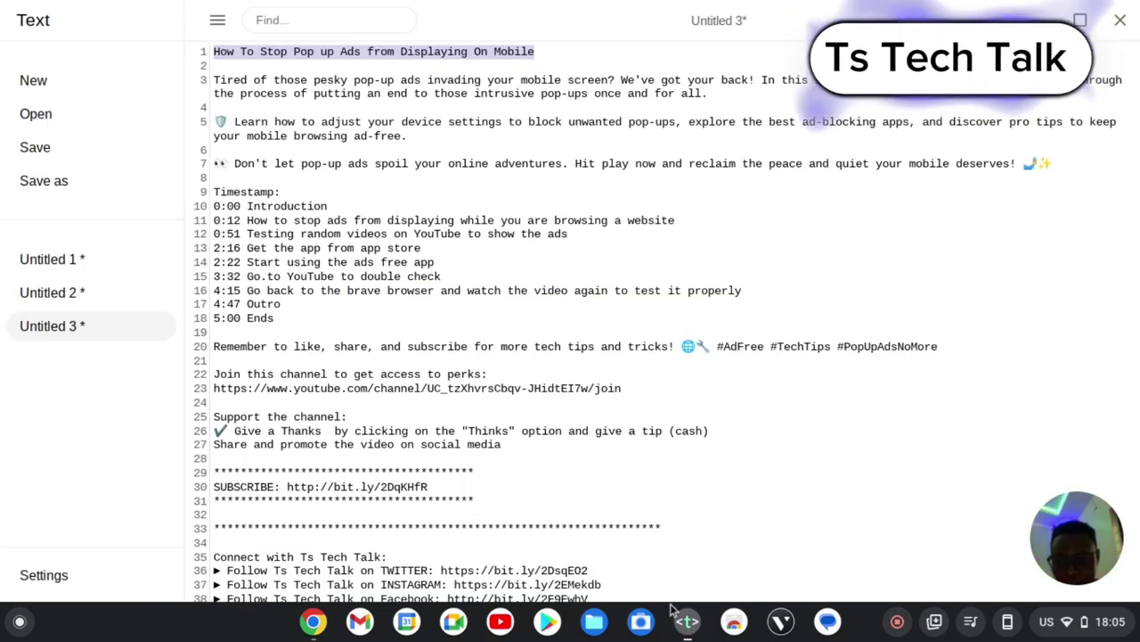
drag(214, 79, 659, 595)
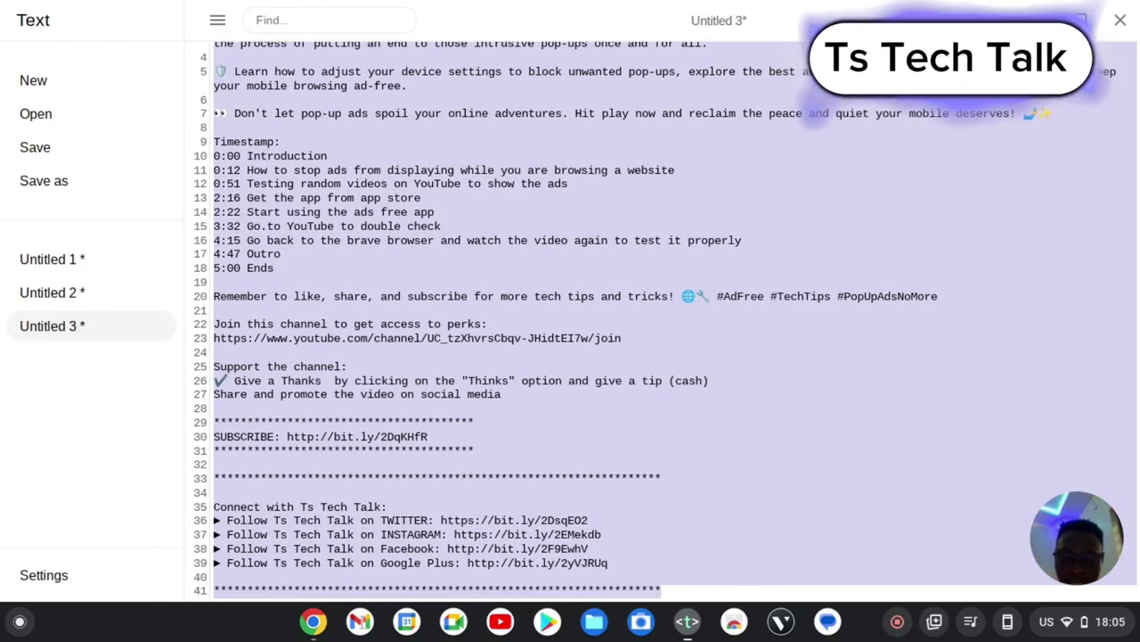
key(alt+Tab)
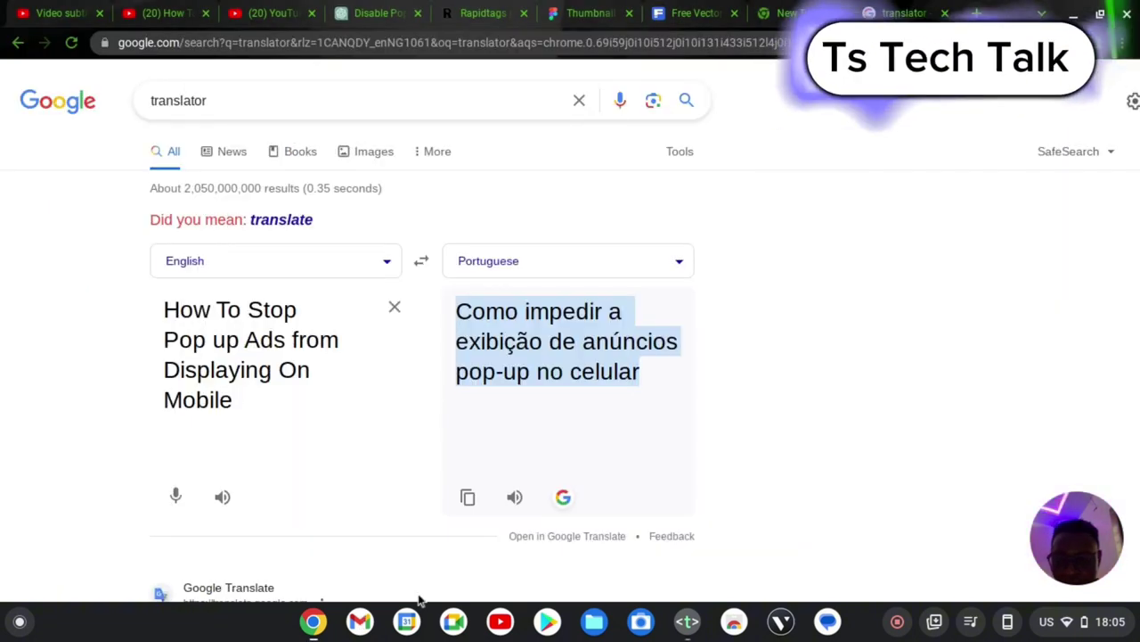
Step: Replace the title in the translator with the copied English description to translate it into Portuguese
triple_click(297, 356)
key(BackSpace)
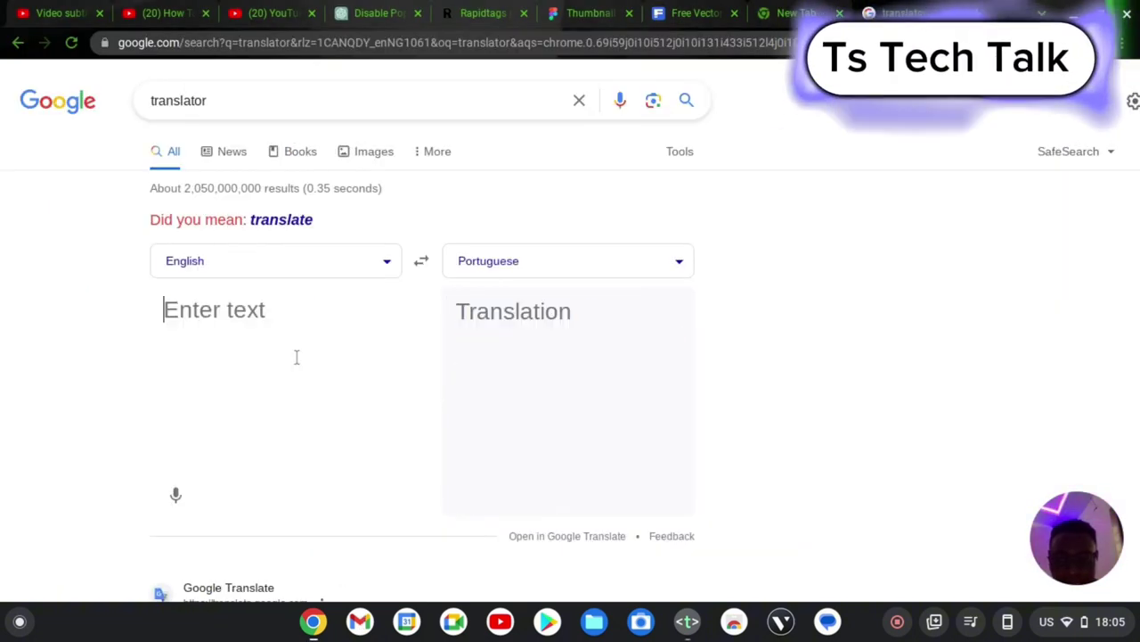
key(ctrl+v)
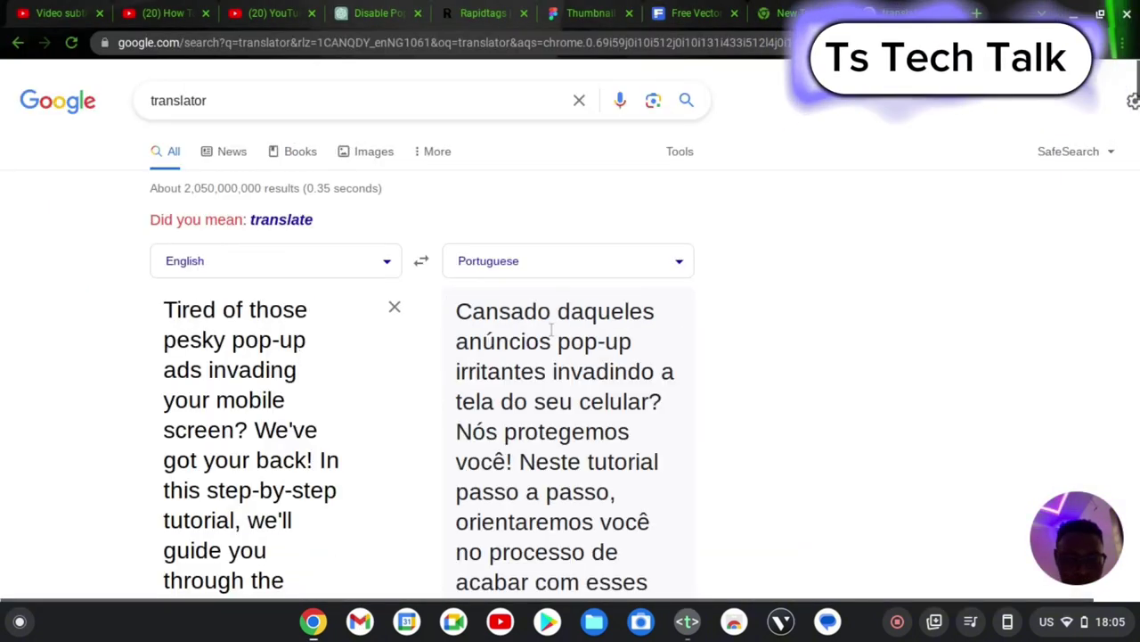
Step: Copy the entire Portuguese translation into the Portuguese description in YouTube Studio and publish the translated title and description
drag(469, 310, 500, 441)
click(490, 392)
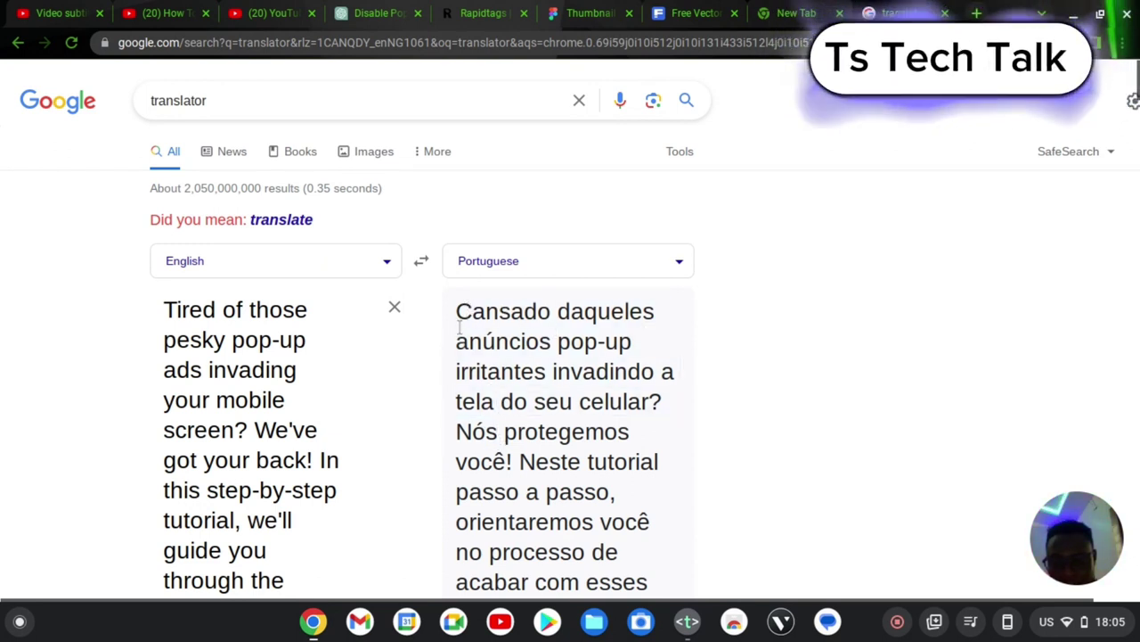
drag(456, 310, 583, 526)
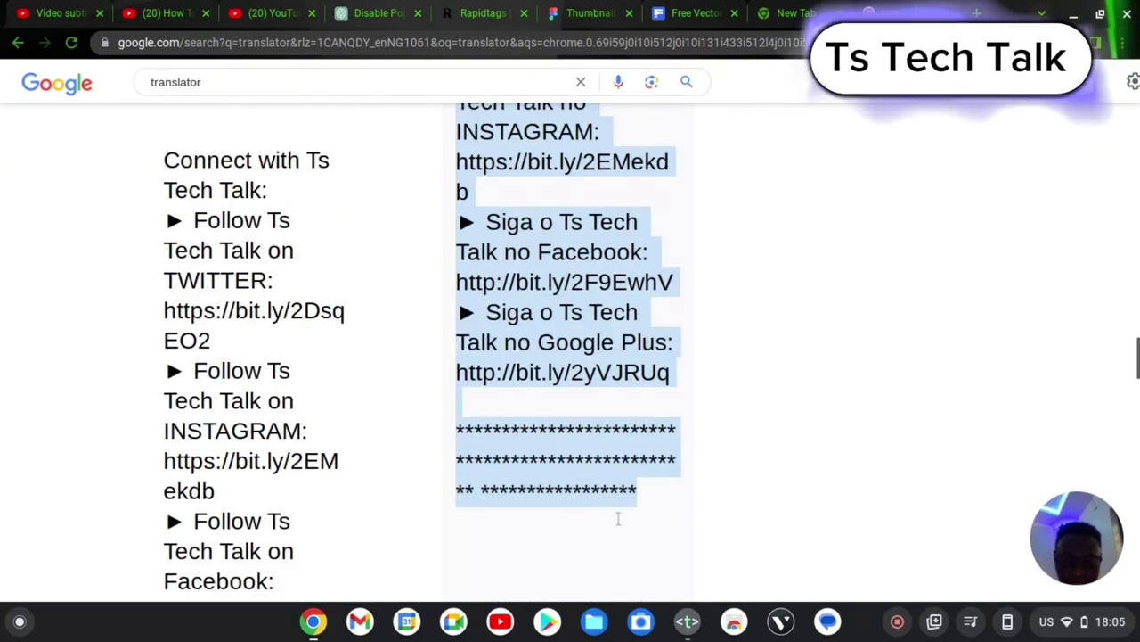
click(55, 10)
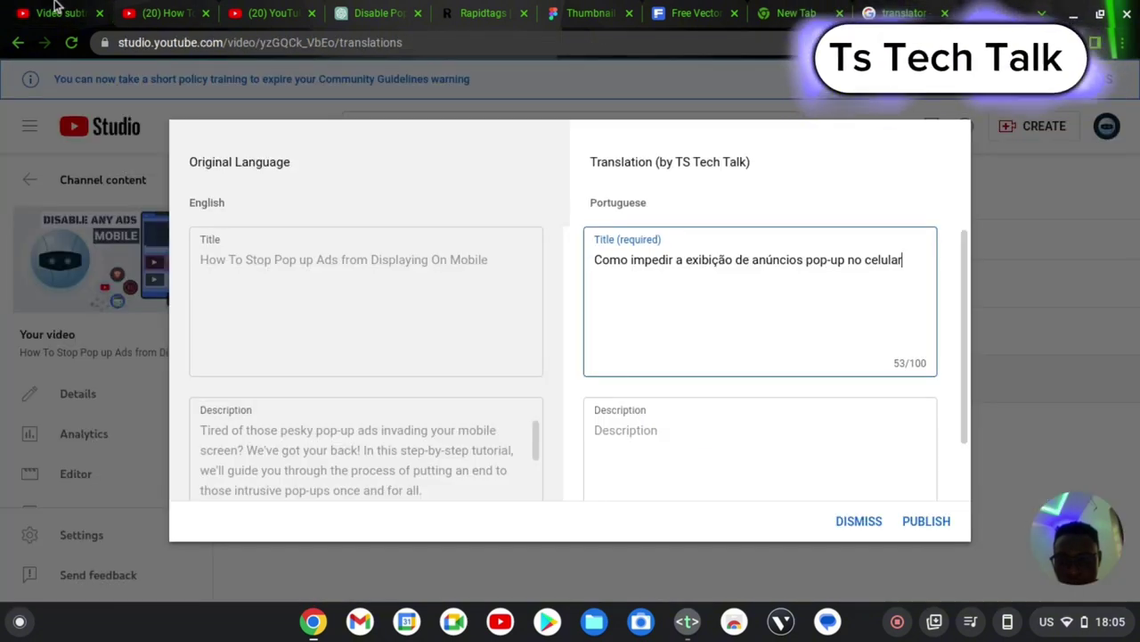
click(695, 445)
key(ctrl+v)
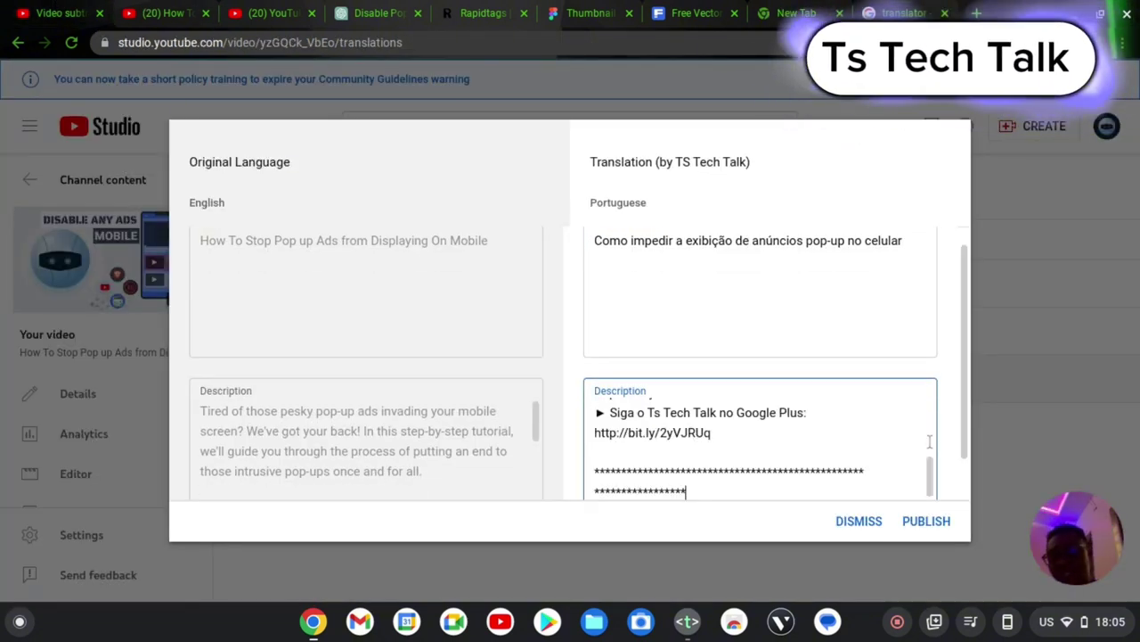
click(927, 523)
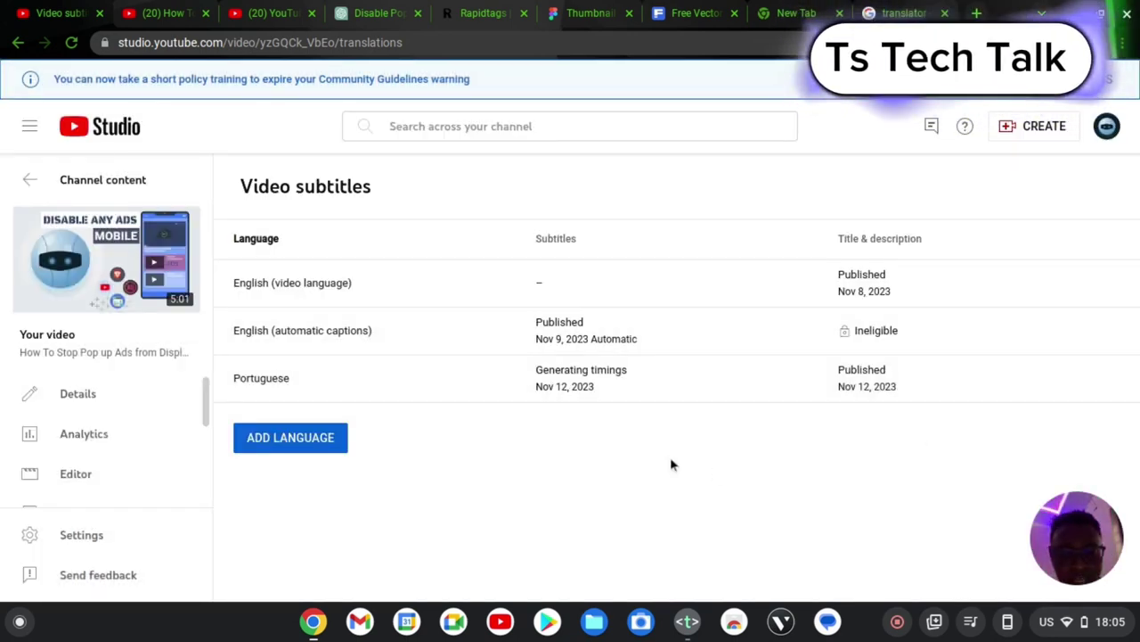
mouse_move(911, 377)
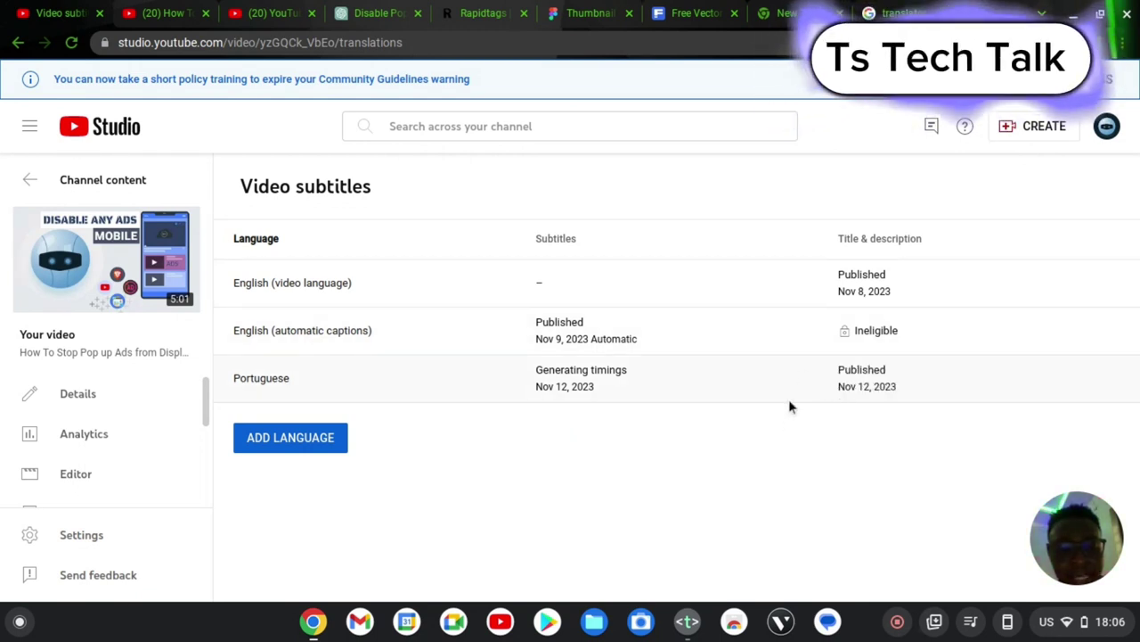
mouse_move(858, 383)
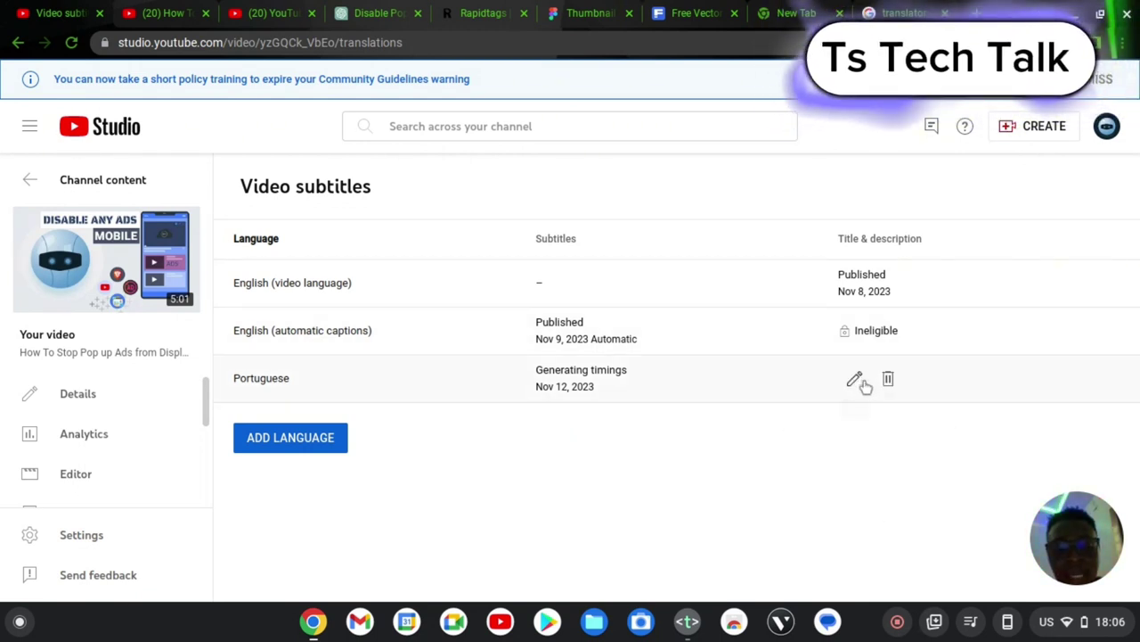